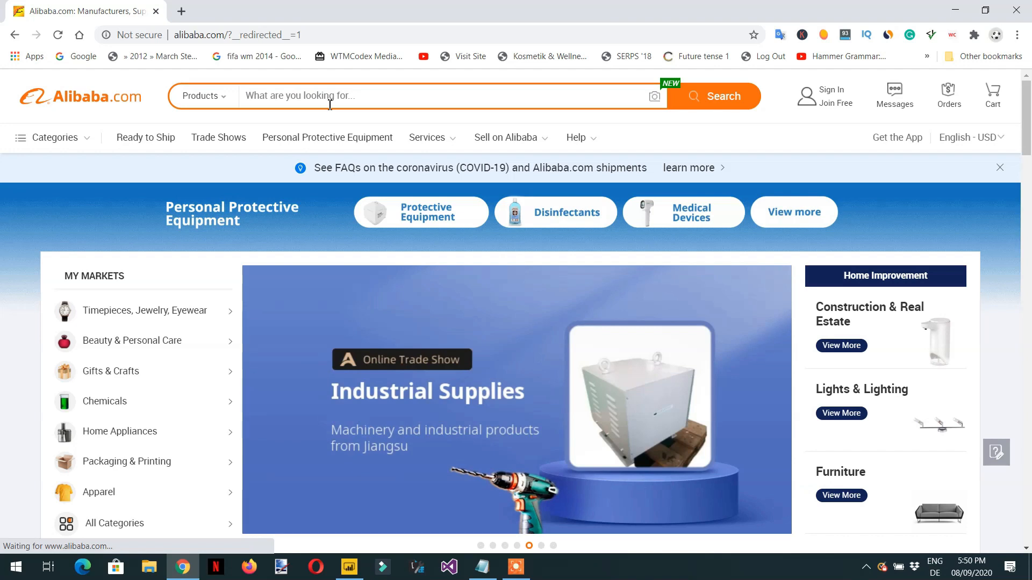
# Step: Search Alibaba products for "mobile" and browse the product listings
pyautogui.click(366, 103)
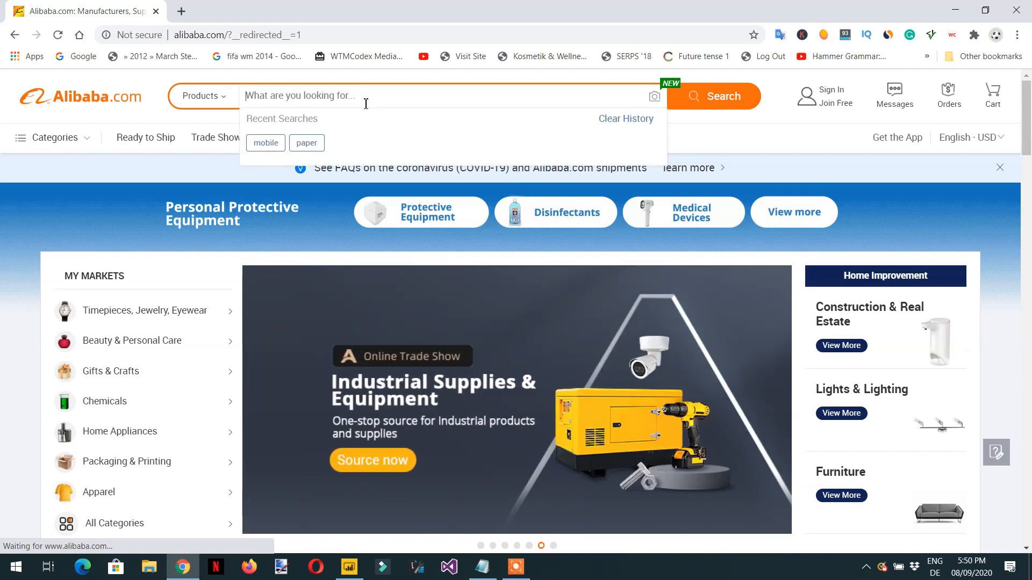
pyautogui.write('mobile')
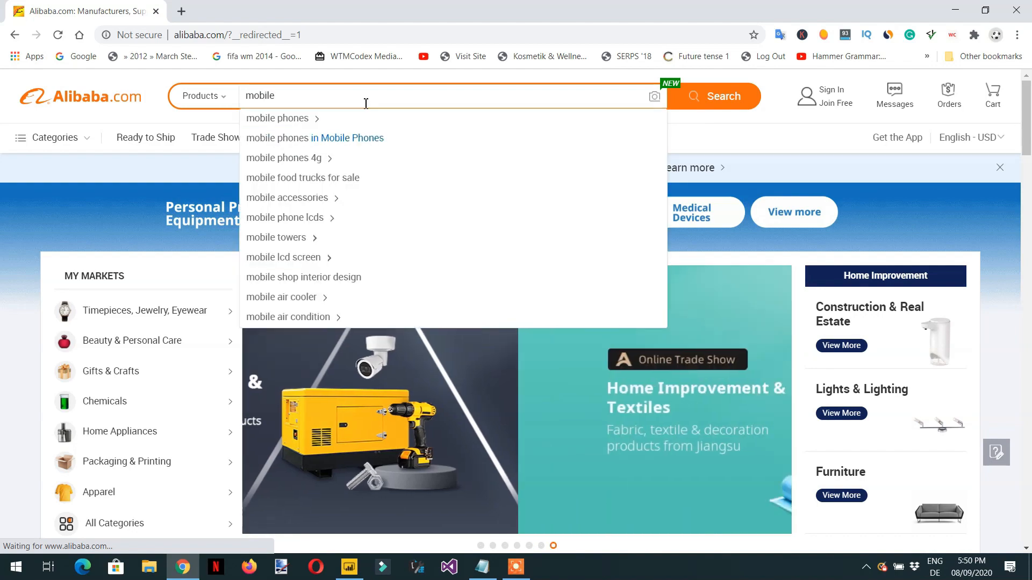
pyautogui.press('Return')
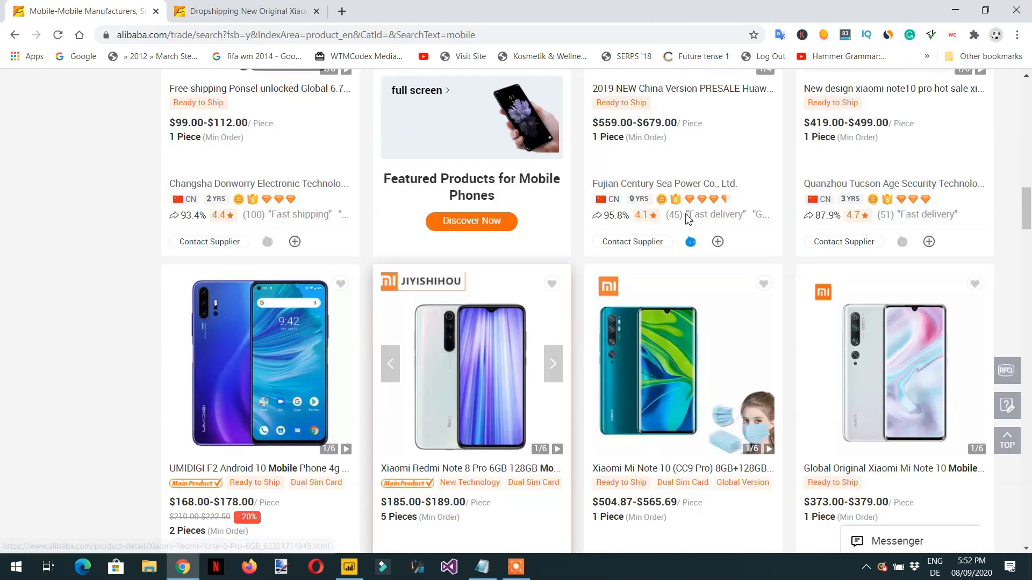
pyautogui.scroll(7, 688, 219)
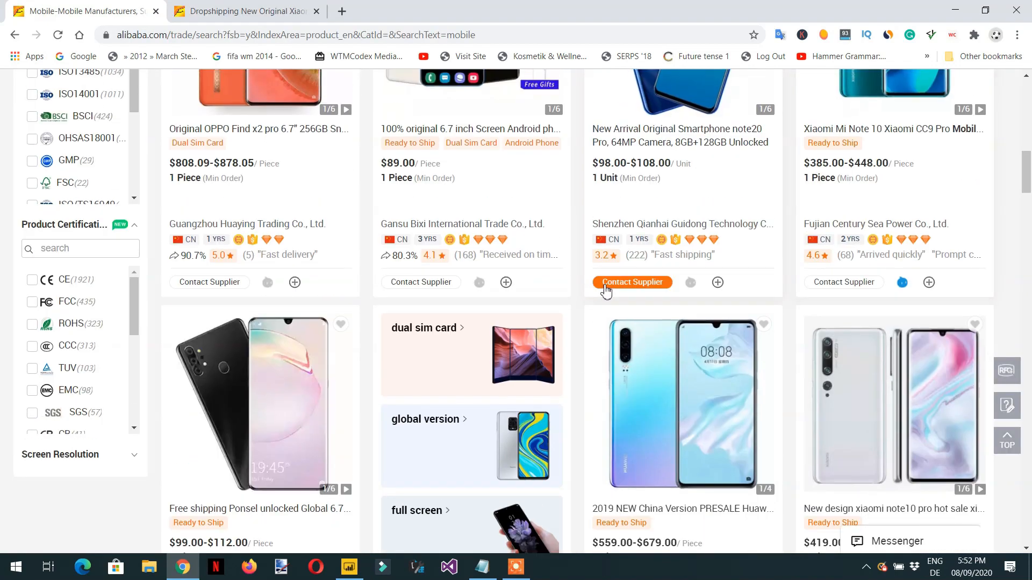
pyautogui.scroll(3, 587, 292)
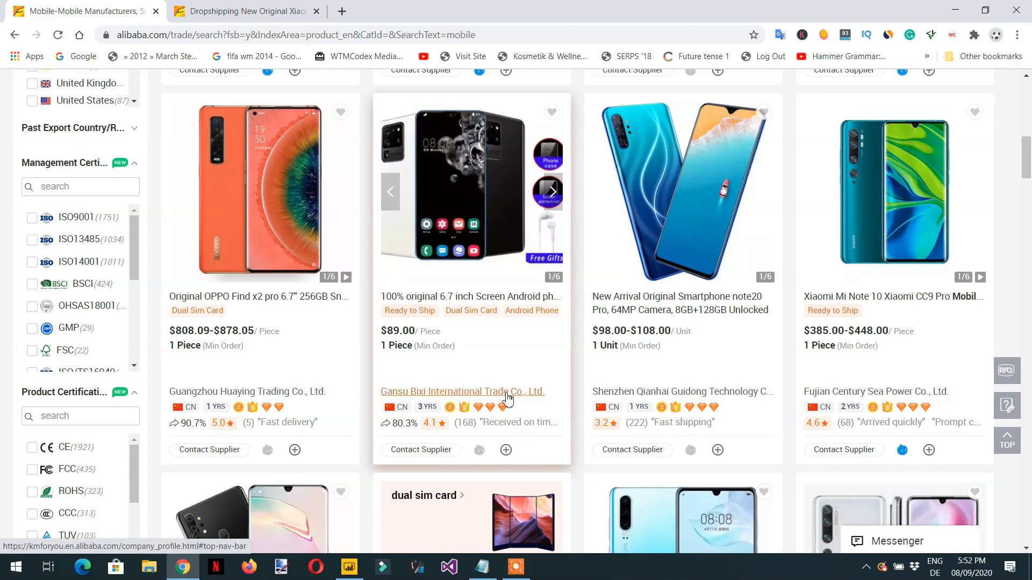
pyautogui.scroll(-5, 525, 391)
pyautogui.scroll(15, 525, 391)
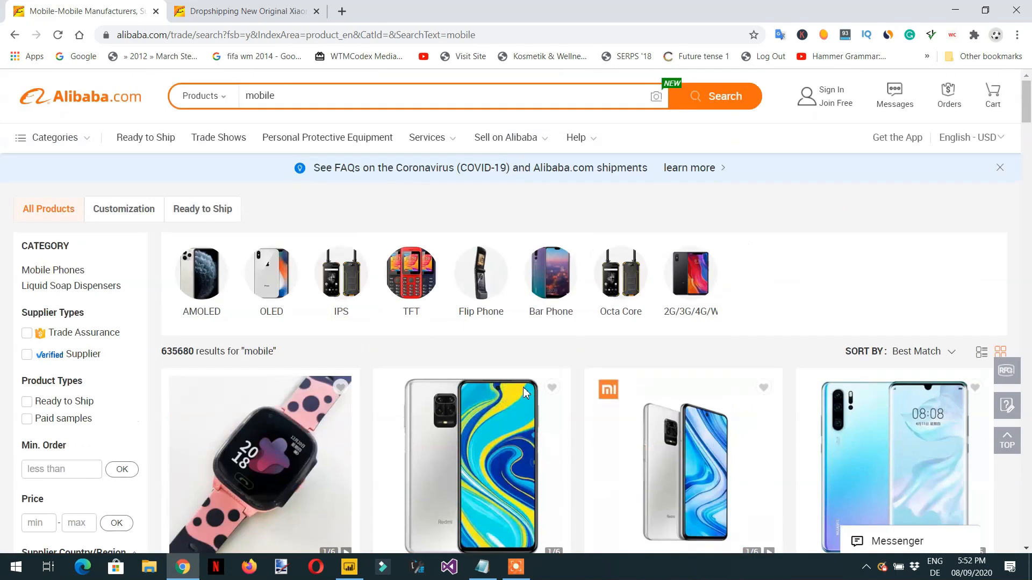
# Step: Replace the product search term with "paper", run the search and look through the listings
pyautogui.moveTo(323, 96); pyautogui.dragTo(207, 111)
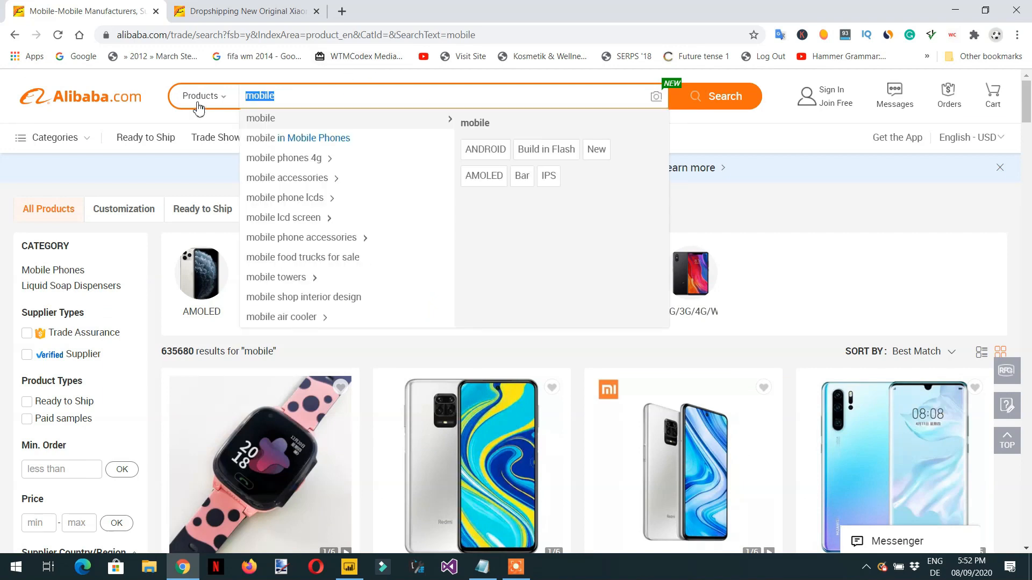
pyautogui.write('paper')
pyautogui.press('Return')
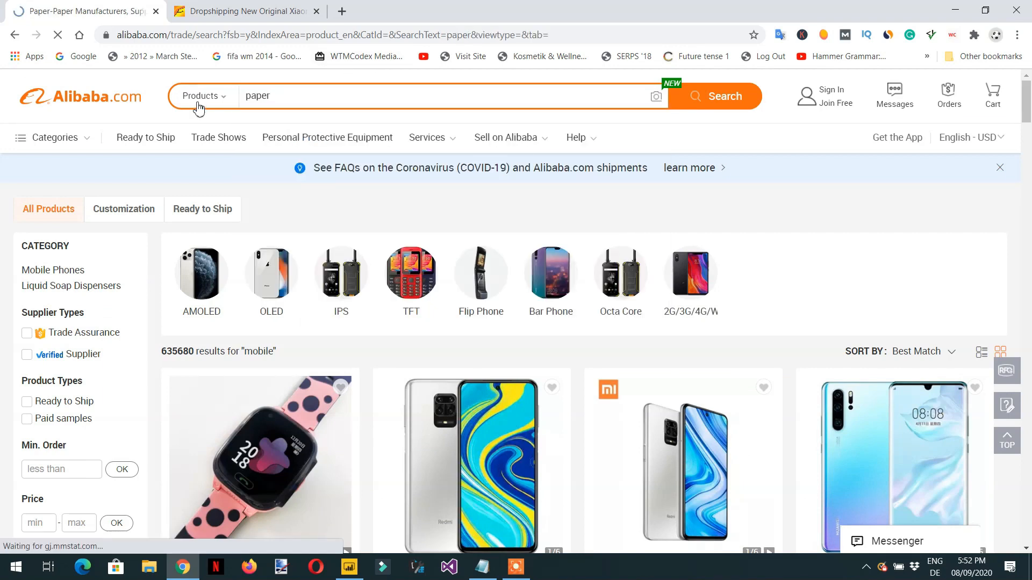
pyautogui.scroll(-5, 344, 188)
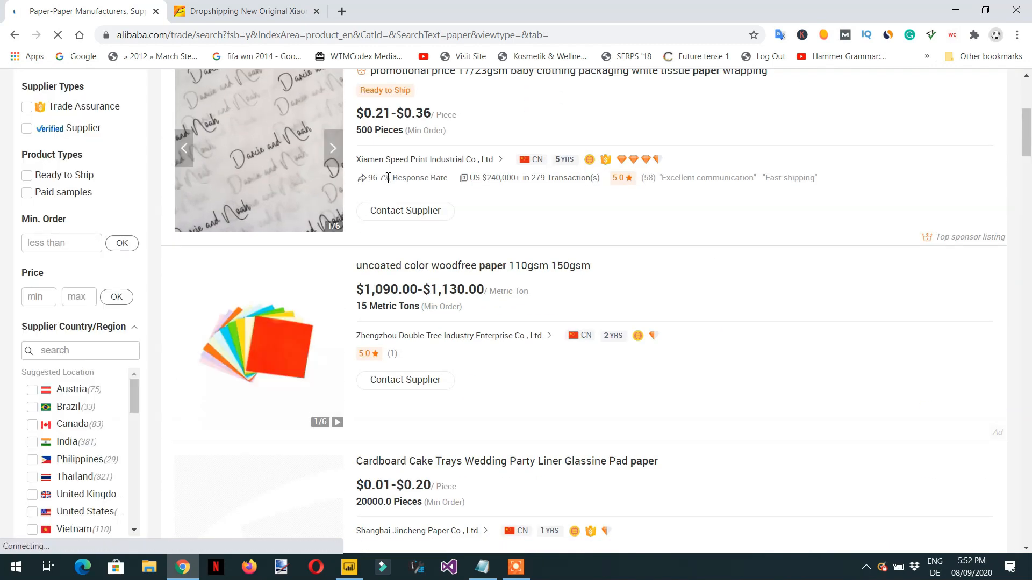
pyautogui.scroll(-4, 396, 183)
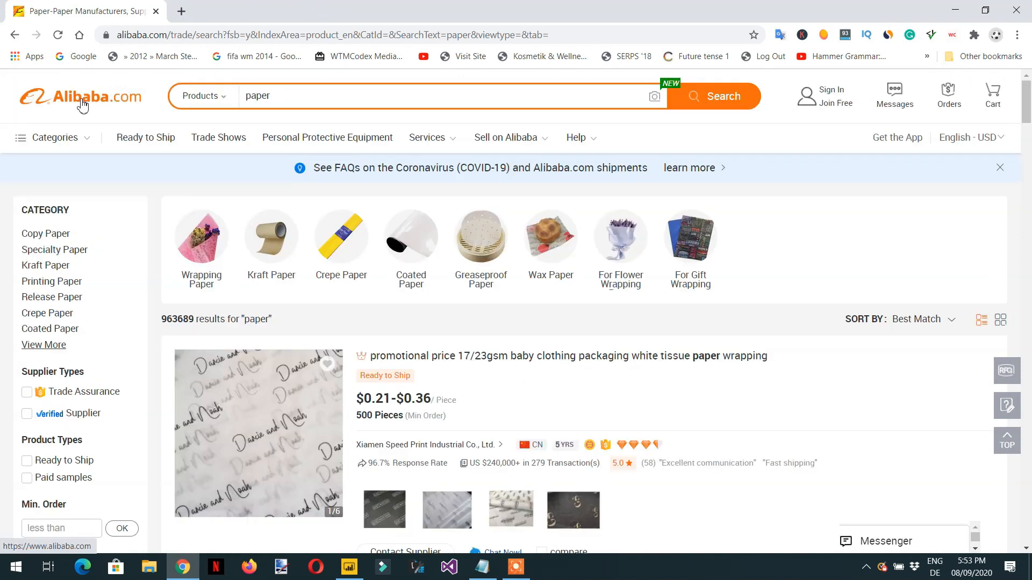
# Step: Return to the Alibaba home page and search for "mobile" to get a fresh search results URL
pyautogui.click(70, 106)
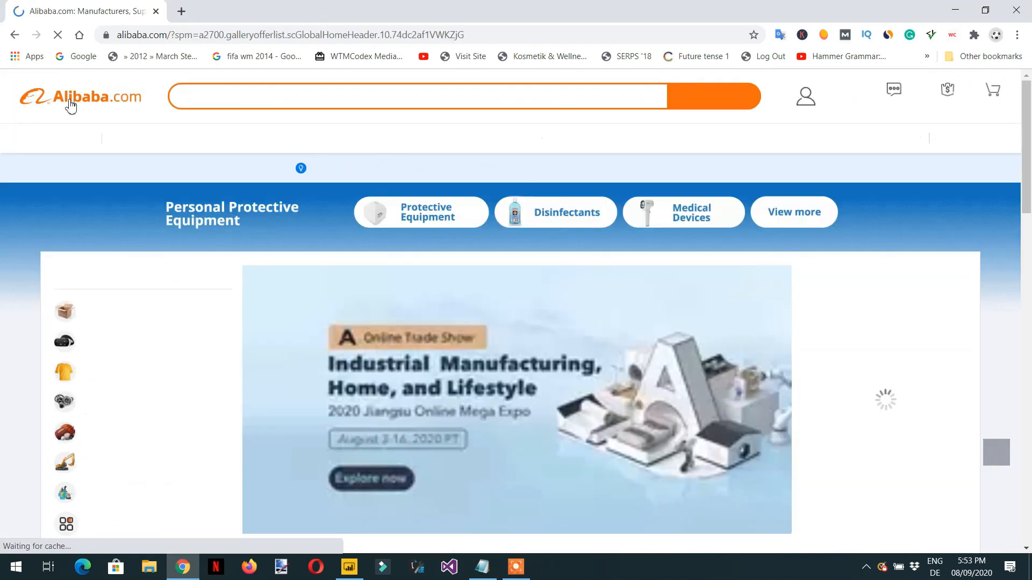
pyautogui.click(292, 97)
pyautogui.write('mobile')
pyautogui.press('Return')
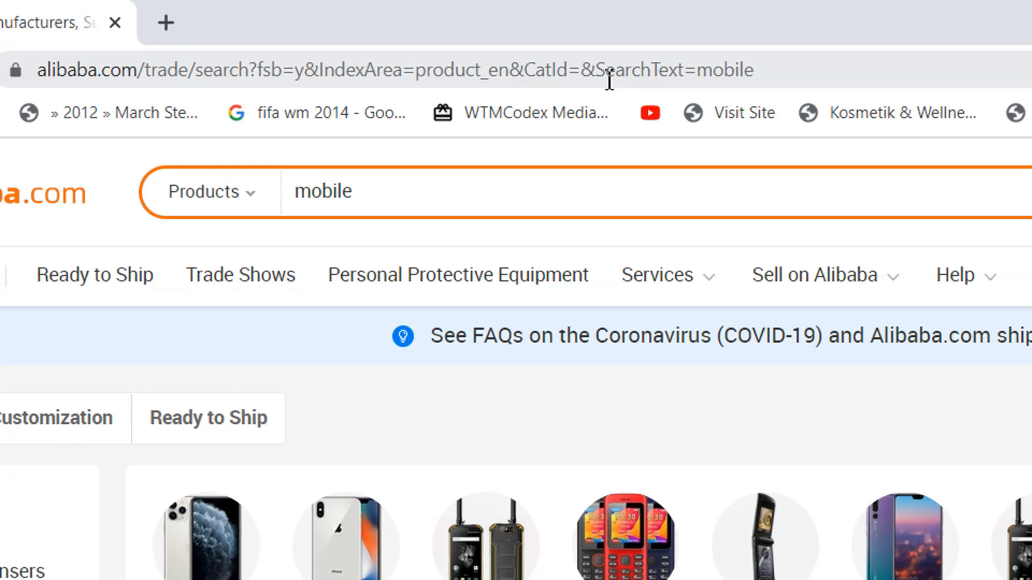
# Step: Change the SearchText value in the page URL from "mobile" to "paper", load it and look over the results
pyautogui.click(768, 75)
pyautogui.click(769, 76)
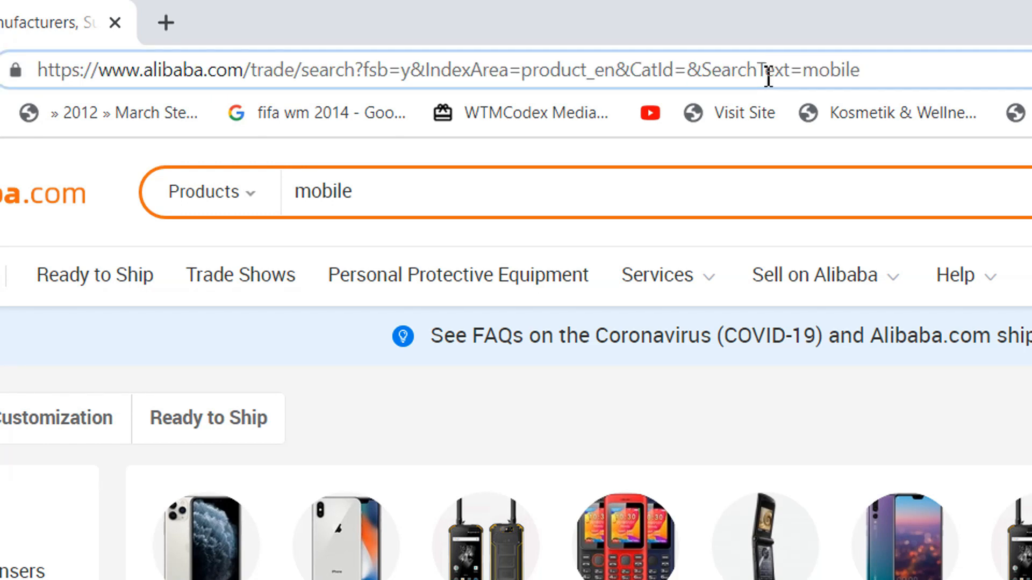
pyautogui.press('BackSpace')
pyautogui.press('BackSpace')
pyautogui.press('BackSpace')
pyautogui.press('BackSpace')
pyautogui.press('BackSpace')
pyautogui.press('BackSpace')
pyautogui.write('p')
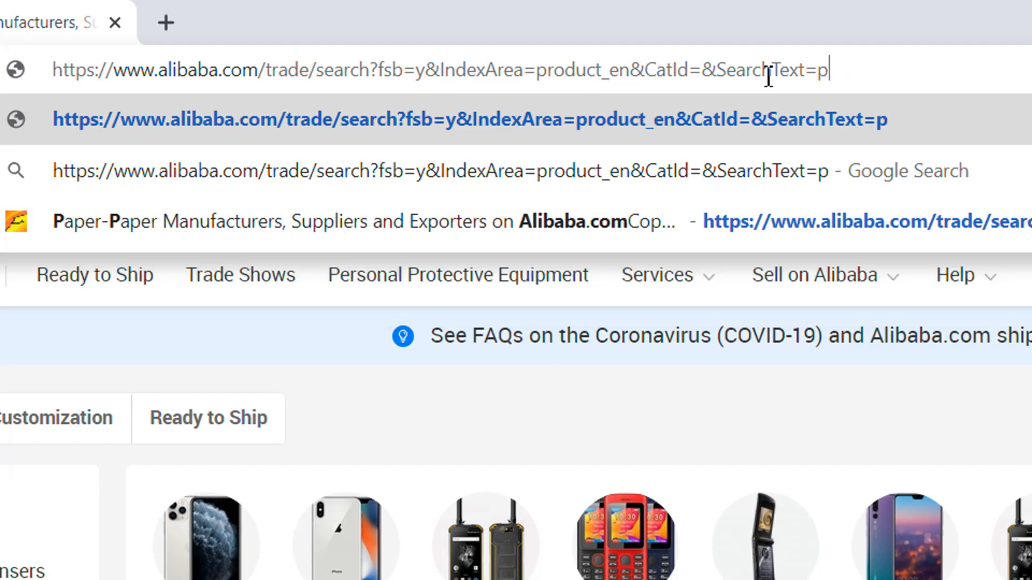
pyautogui.write('aper')
pyautogui.press('Return')
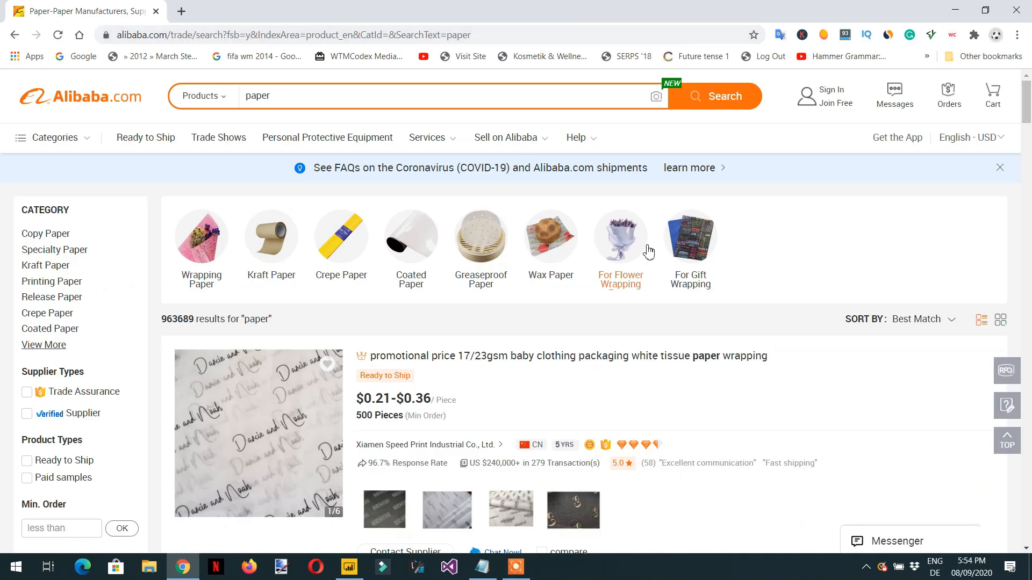
pyautogui.scroll(-4, 640, 258)
pyautogui.scroll(-4, 633, 286)
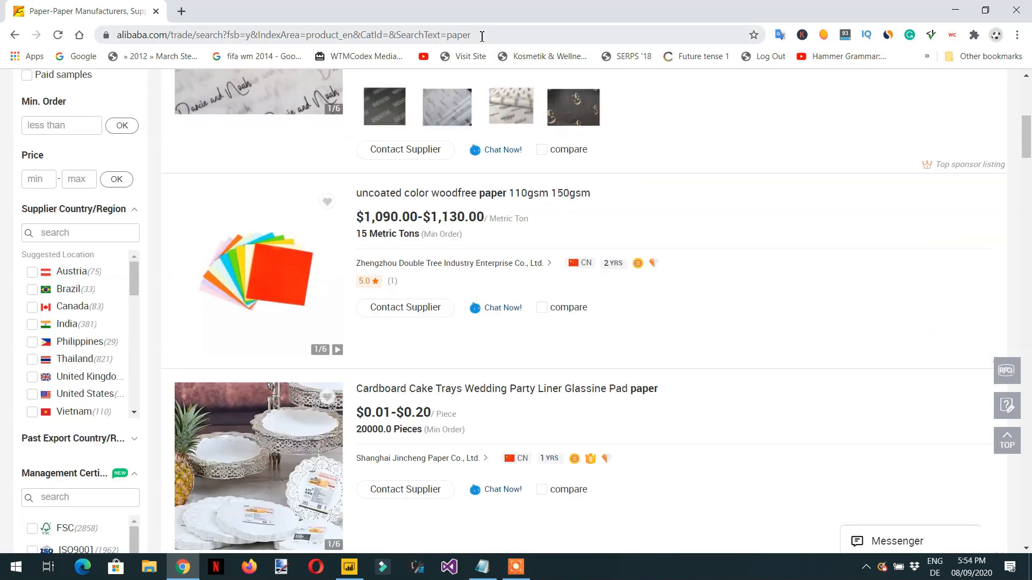
# Step: Copy the full URL of the paper search results page and switch to Power BI Desktop
pyautogui.moveTo(482, 36); pyautogui.dragTo(116, 50)
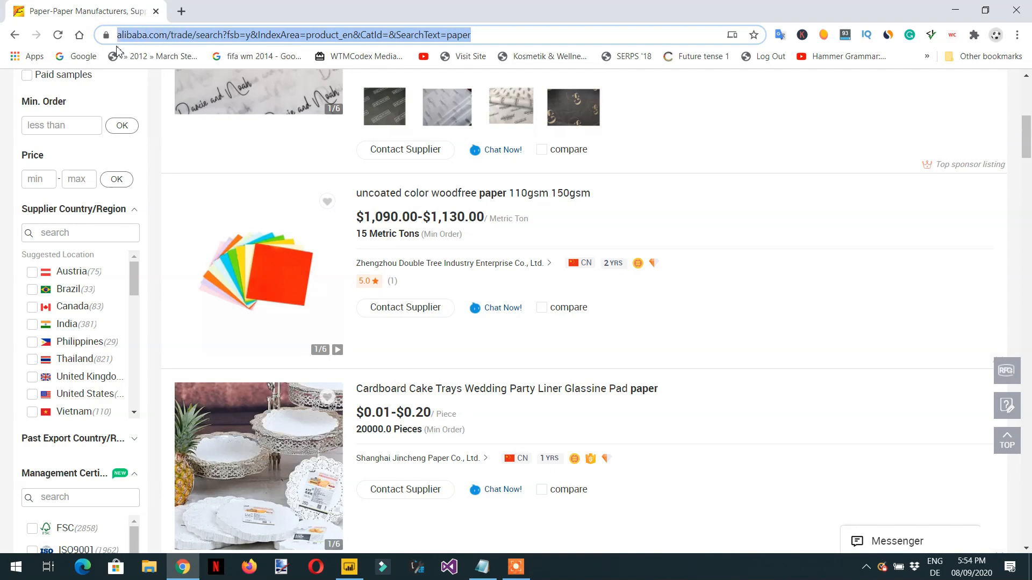
pyautogui.rightClick(173, 38)
pyautogui.click(234, 132)
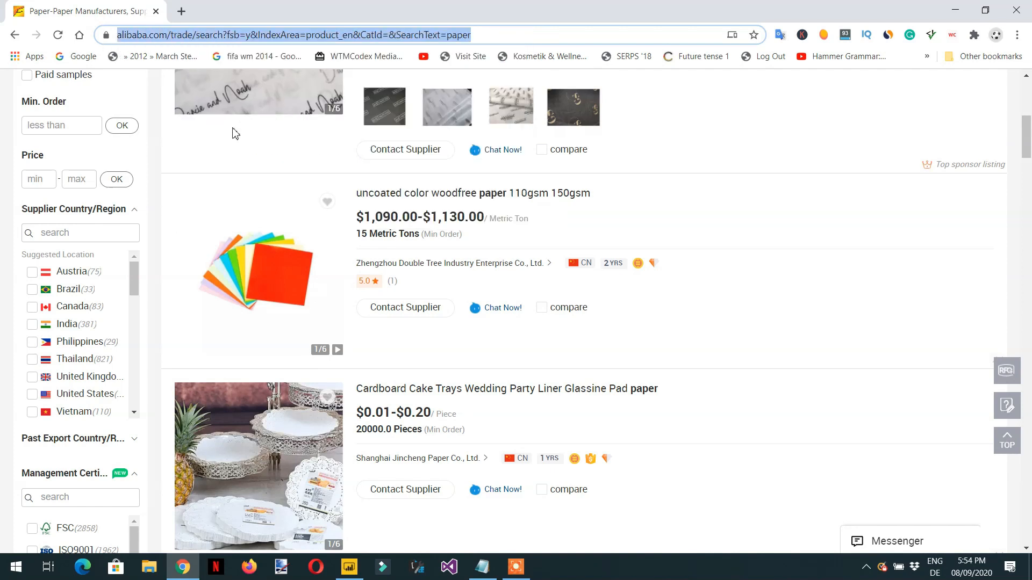
pyautogui.hotkey('alt', 'Tab')
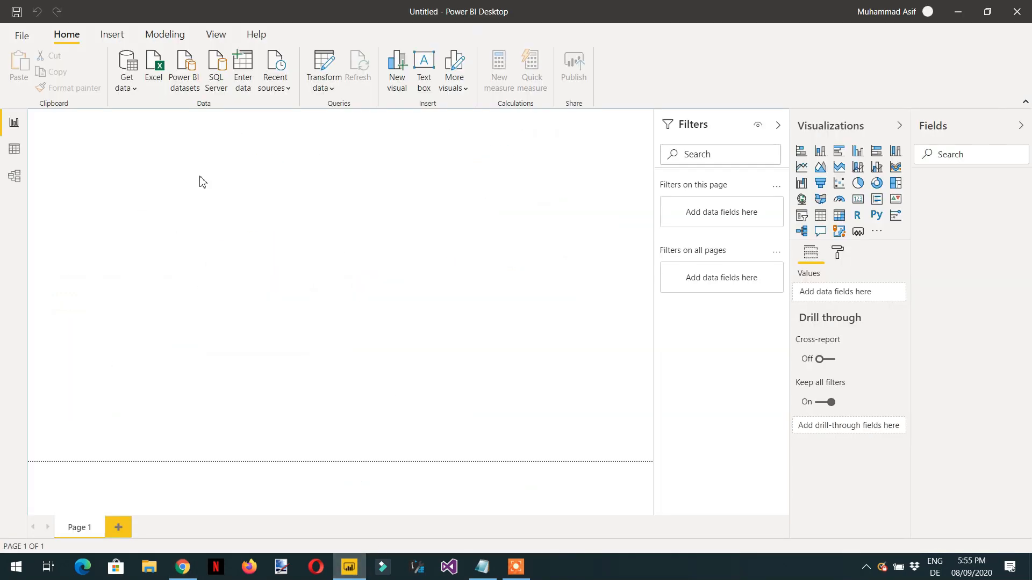
# Step: Connect to a Web data source in Basic mode using the copied Alibaba paper search URL
pyautogui.click(135, 90)
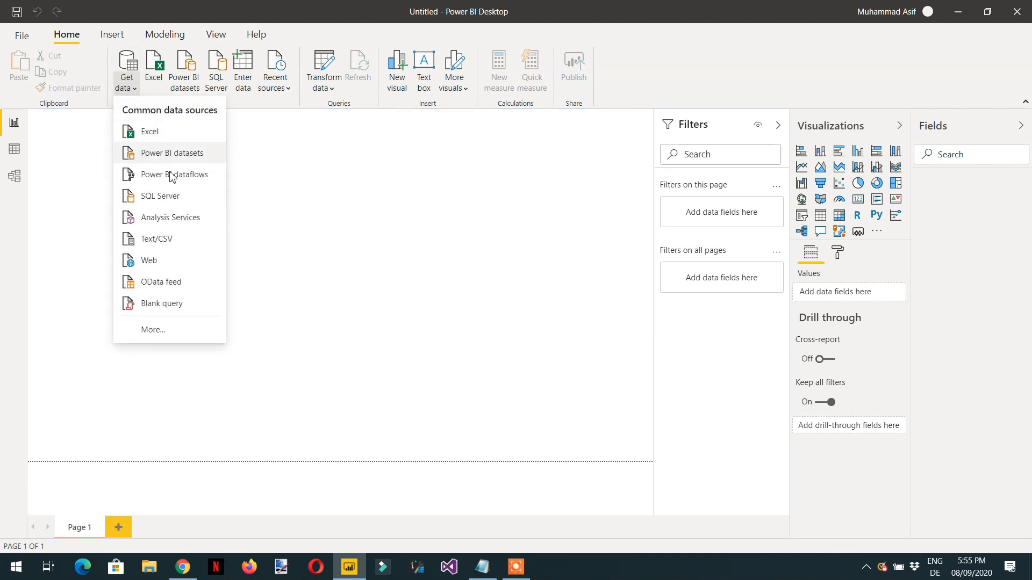
pyautogui.click(166, 266)
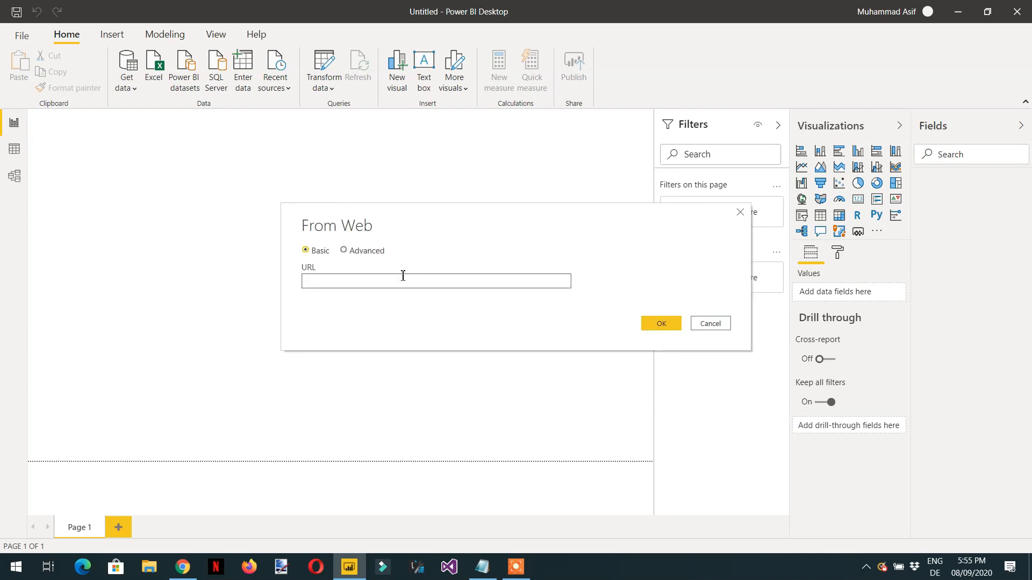
pyautogui.hotkey('ctrl', 'v')
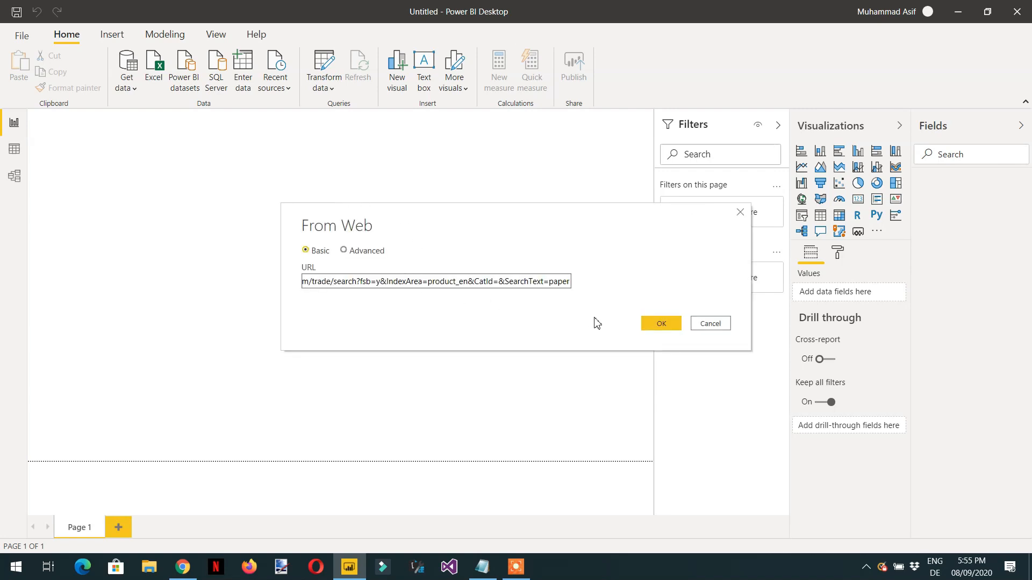
pyautogui.click(663, 324)
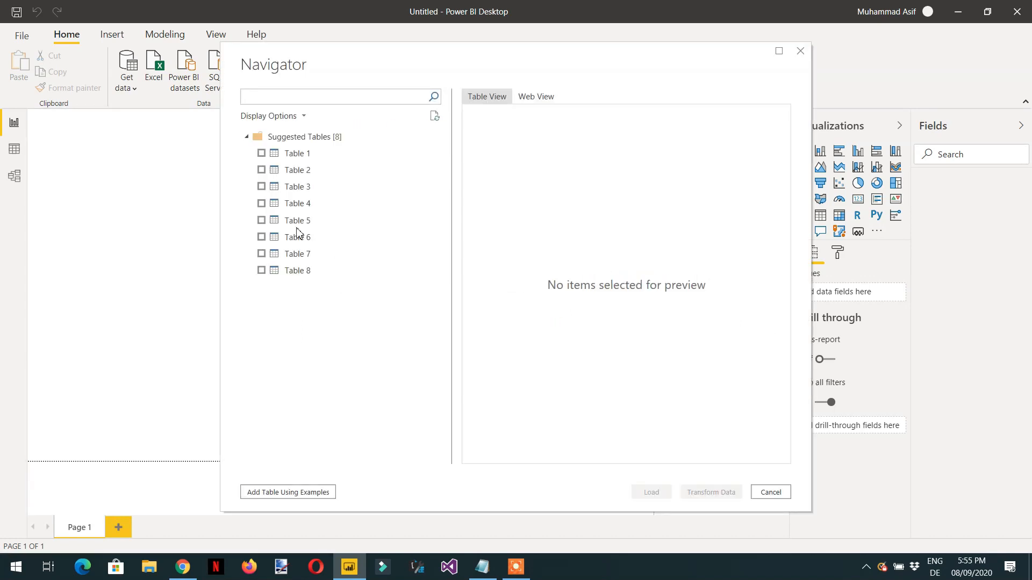
# Step: Preview the suggested Table 1 and examine its columns from the first through Column21
pyautogui.click(295, 157)
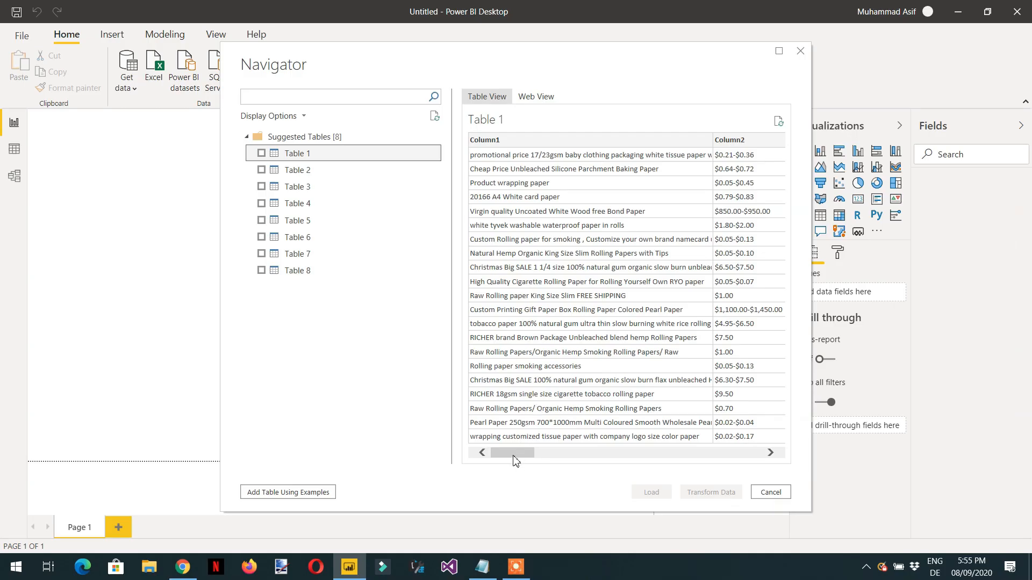
pyautogui.moveTo(514, 455); pyautogui.dragTo(556, 452)
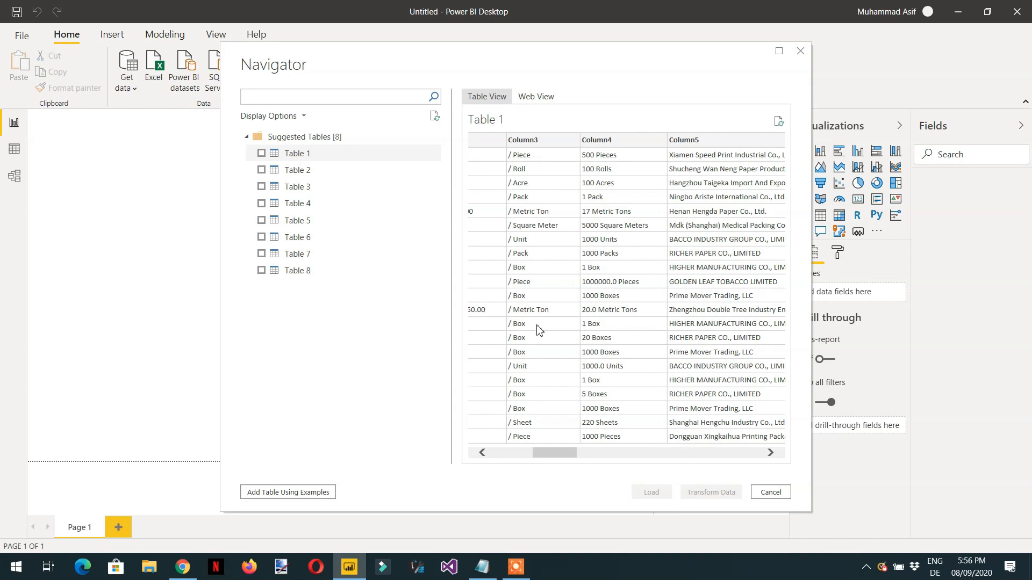
pyautogui.moveTo(559, 458); pyautogui.dragTo(583, 457)
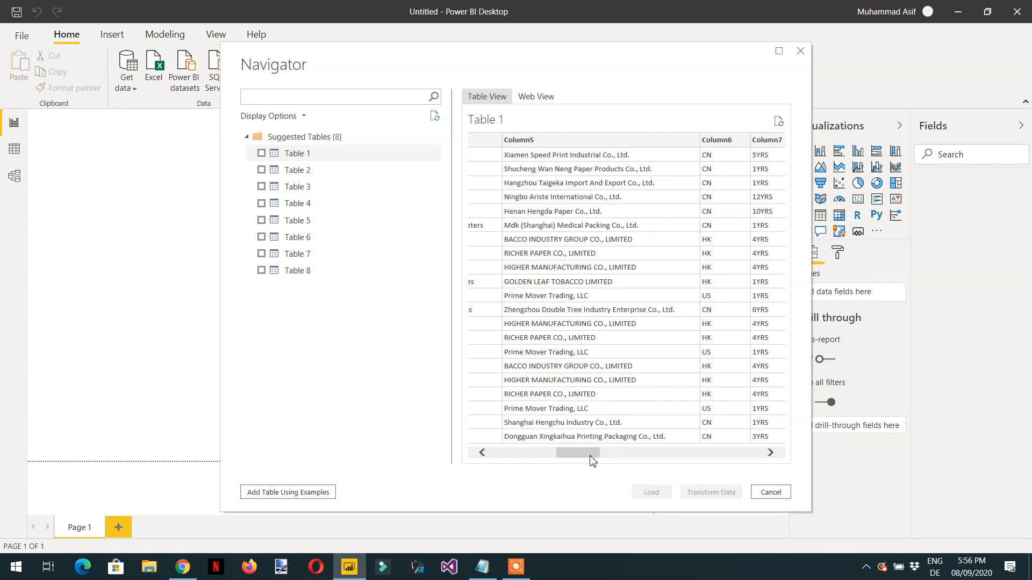
pyautogui.moveTo(590, 457); pyautogui.dragTo(739, 452)
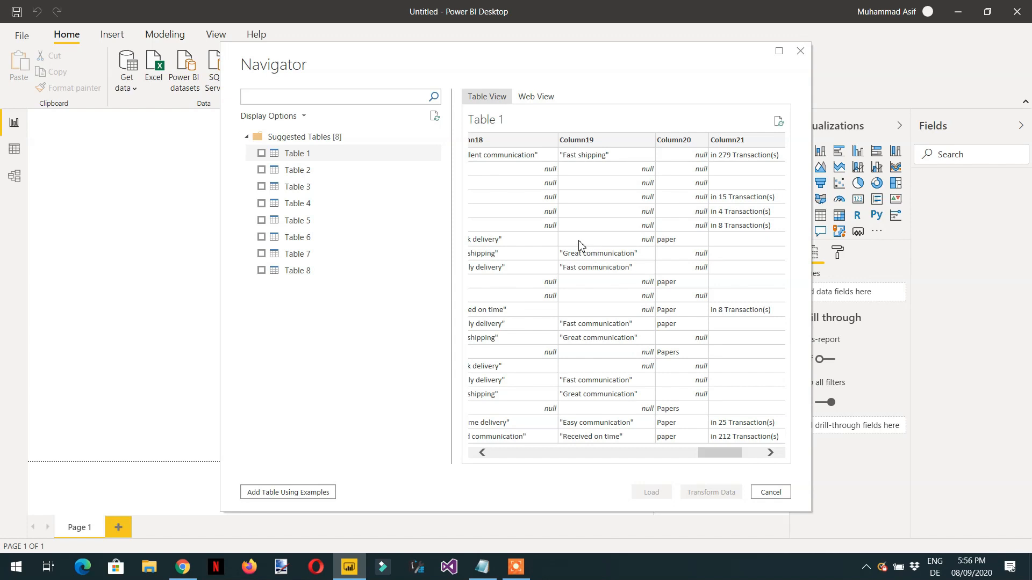
# Step: Preview the suggested tables Table 2 through Table 6 one after another to compare their contents
pyautogui.click(298, 172)
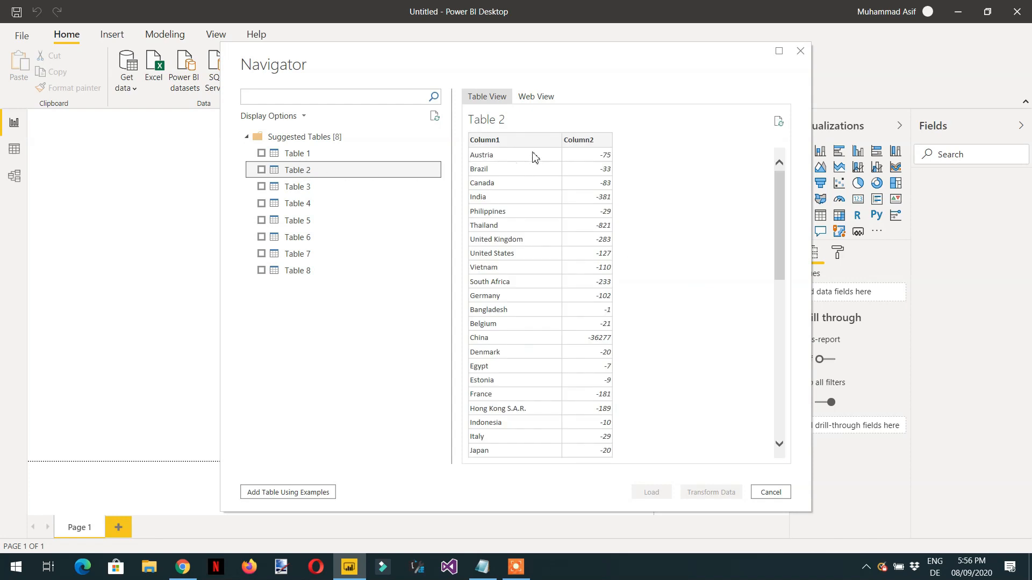
pyautogui.click(300, 189)
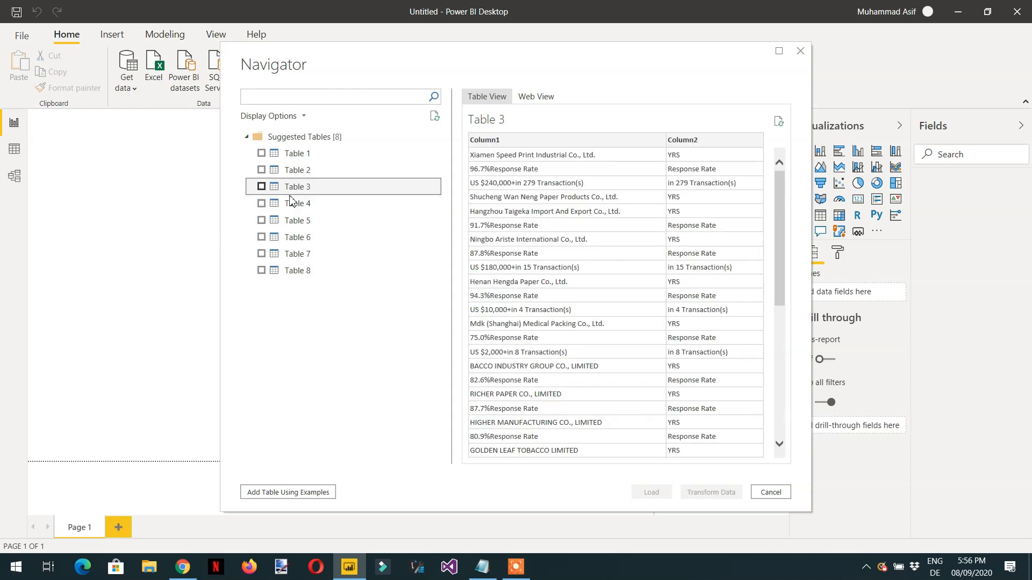
pyautogui.click(302, 204)
pyautogui.click(301, 223)
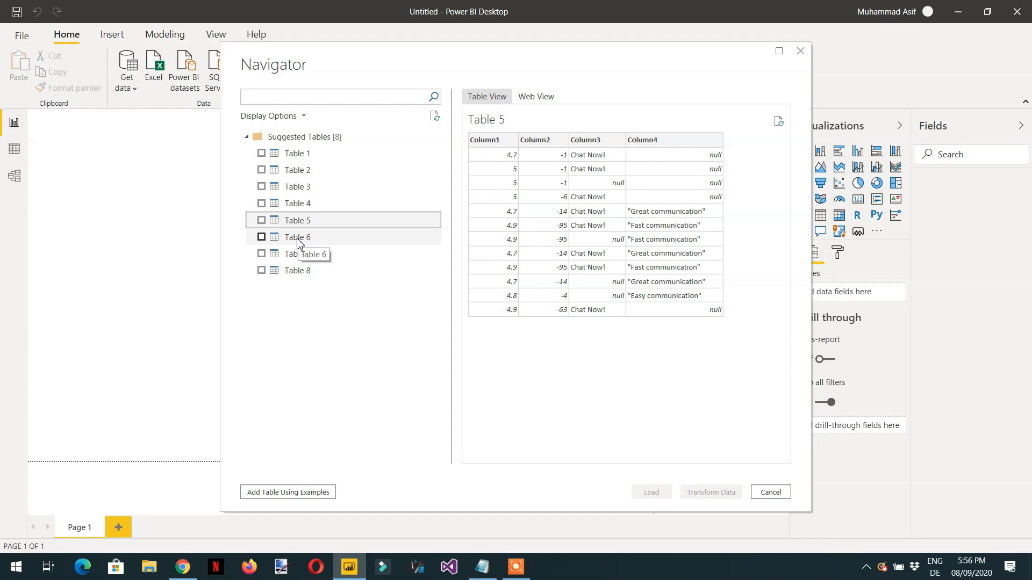
pyautogui.click(299, 241)
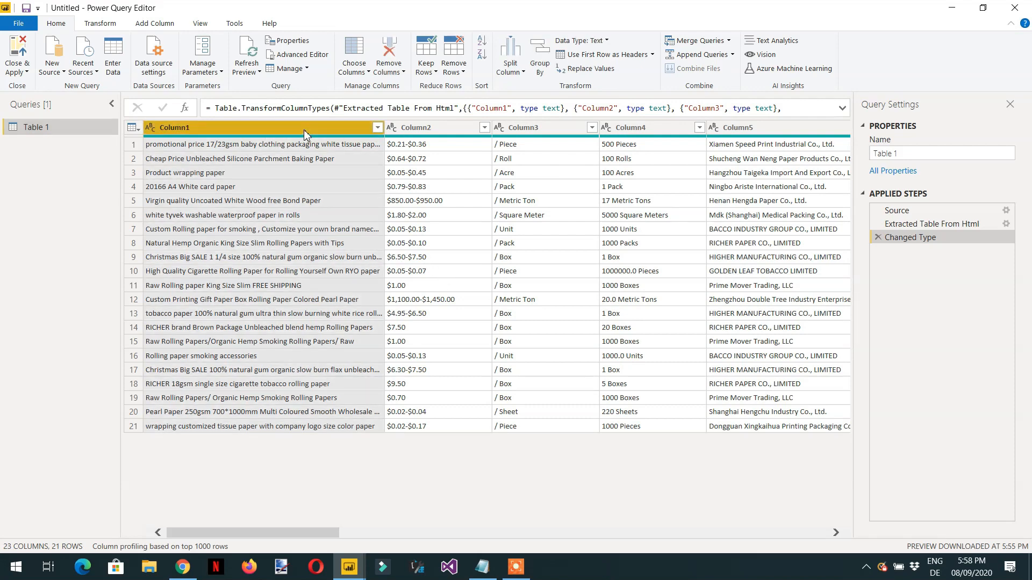
# Step: Keep only Column1 through Column5 and Column18 in Table 1, removing all other columns
pyautogui.keyDown('ctrl'); pyautogui.click(437, 132); pyautogui.keyUp('ctrl')
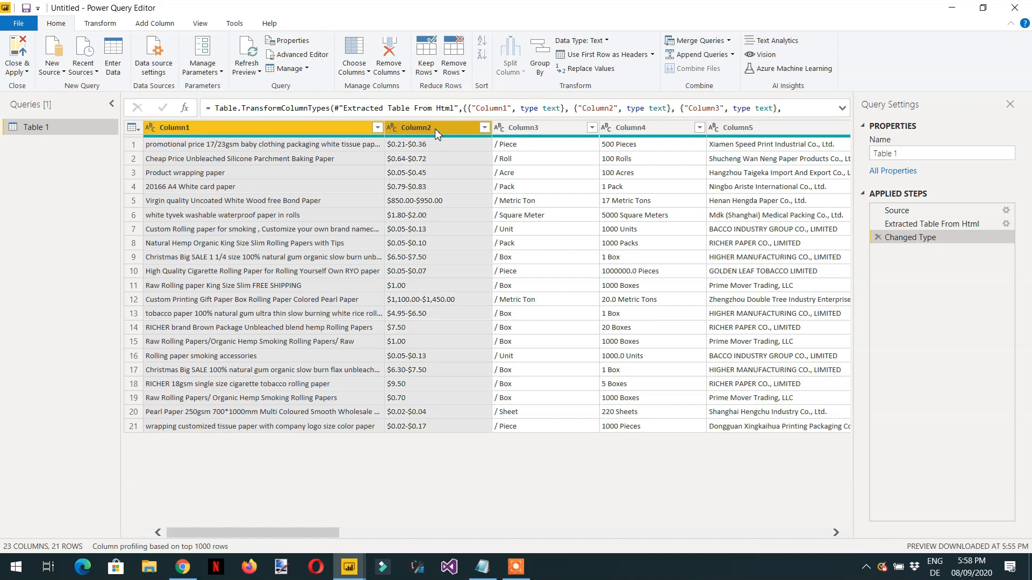
pyautogui.keyDown('ctrl'); pyautogui.click(567, 131); pyautogui.keyUp('ctrl')
pyautogui.keyDown('ctrl'); pyautogui.click(664, 129); pyautogui.keyUp('ctrl')
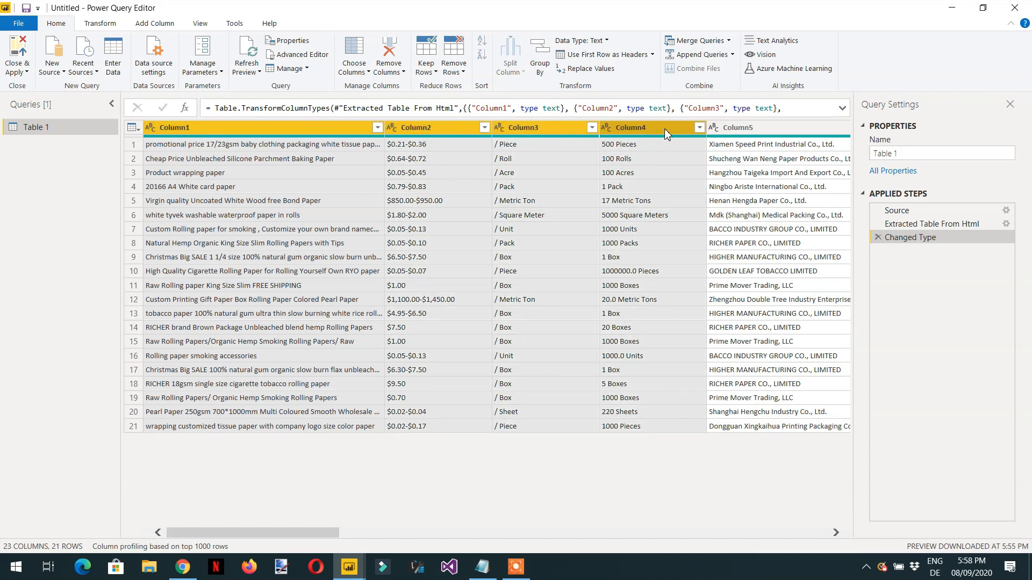
pyautogui.keyDown('ctrl'); pyautogui.click(742, 131); pyautogui.keyUp('ctrl')
pyautogui.moveTo(340, 532); pyautogui.dragTo(506, 546)
pyautogui.moveTo(511, 540); pyautogui.dragTo(720, 544)
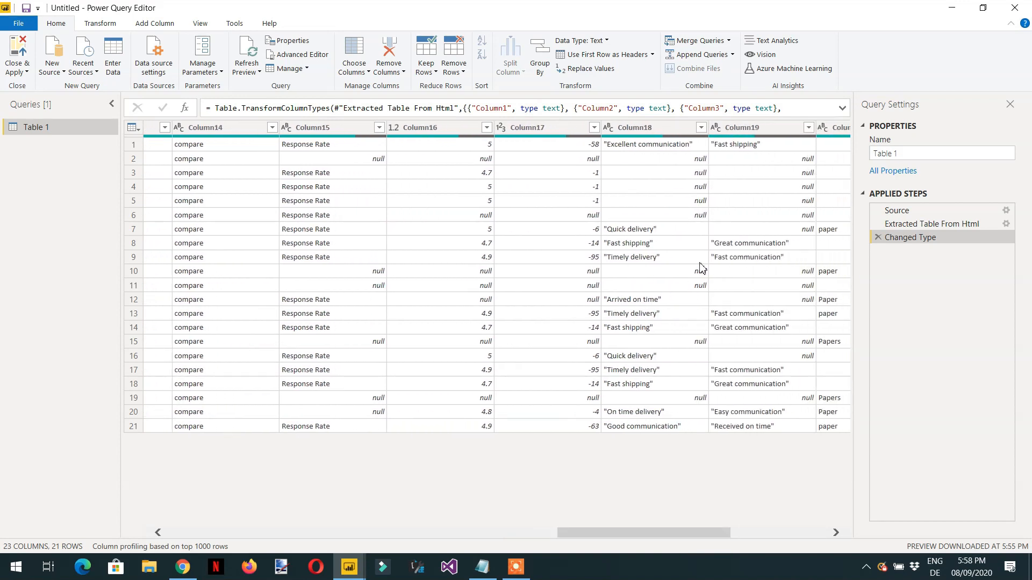
pyautogui.click(643, 129)
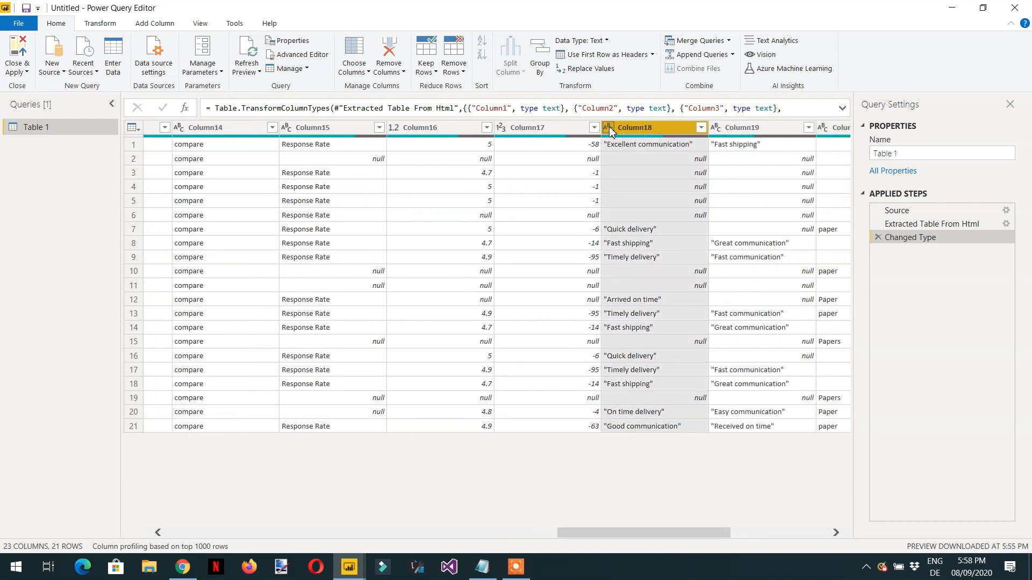
pyautogui.rightClick(640, 134)
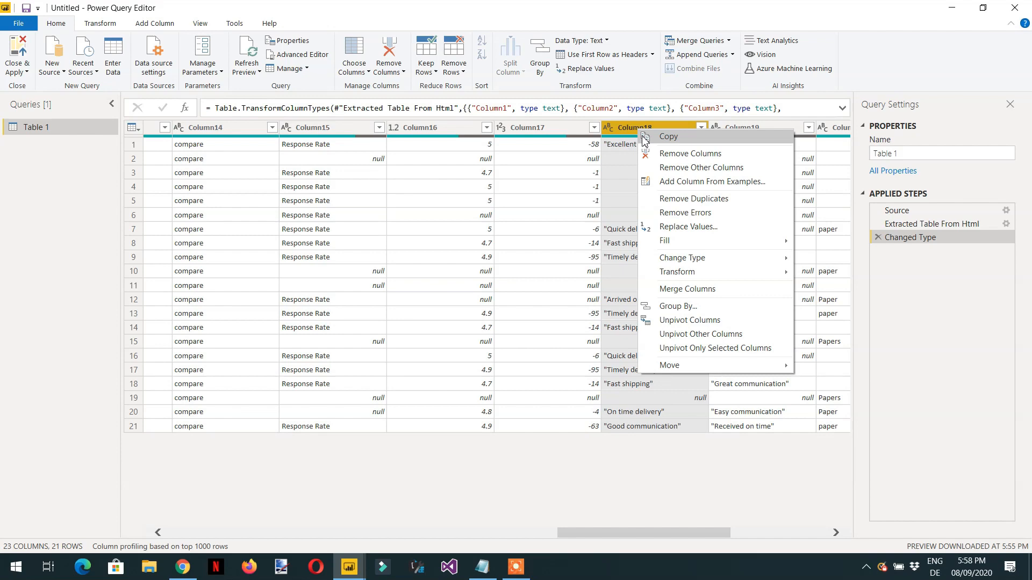
pyautogui.click(694, 169)
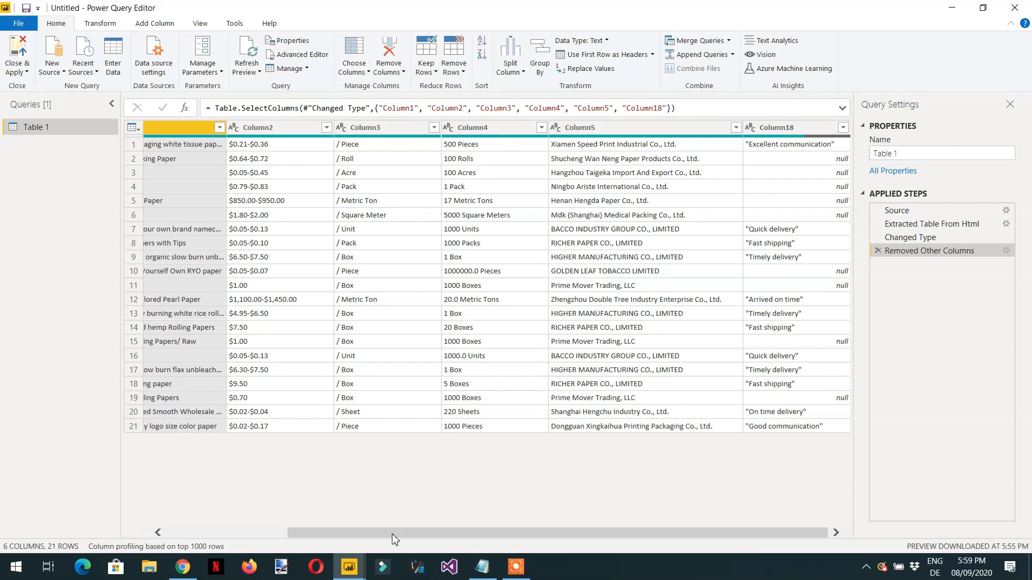
# Step: Rename Column1, which holds the item descriptions, to Products
pyautogui.moveTo(394, 533); pyautogui.dragTo(243, 410)
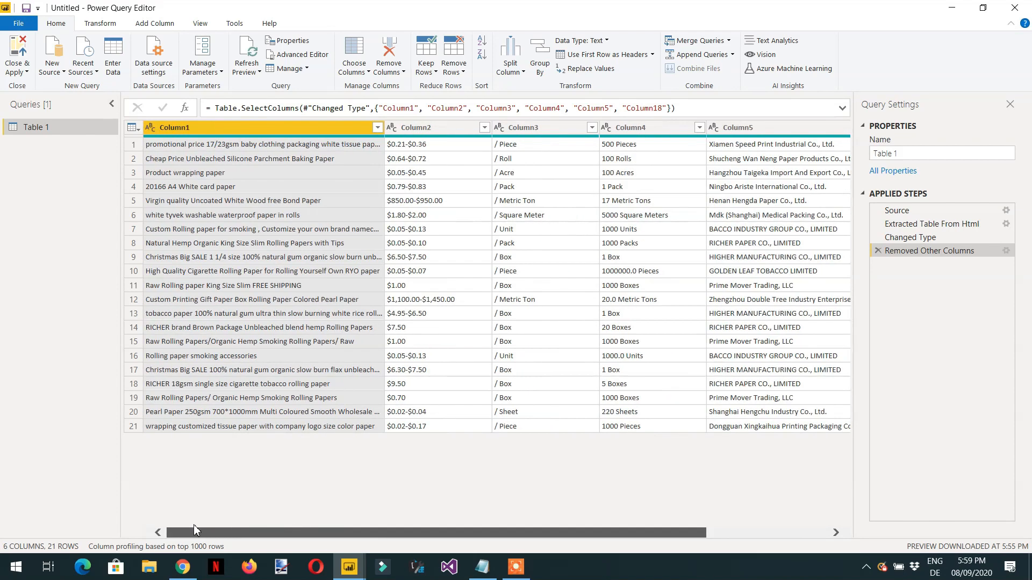
pyautogui.doubleClick(248, 130)
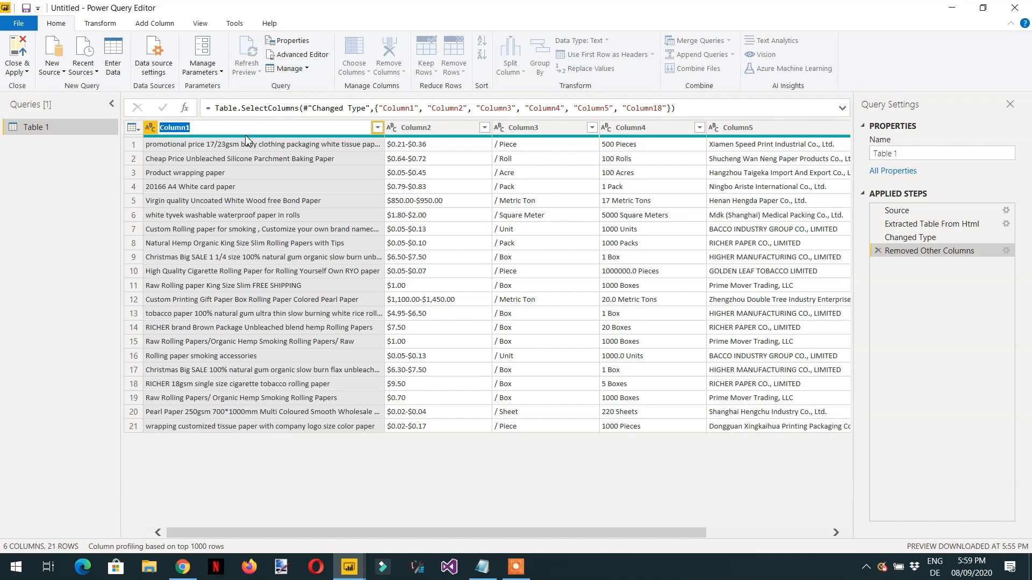
pyautogui.write('Products')
pyautogui.press('Return')
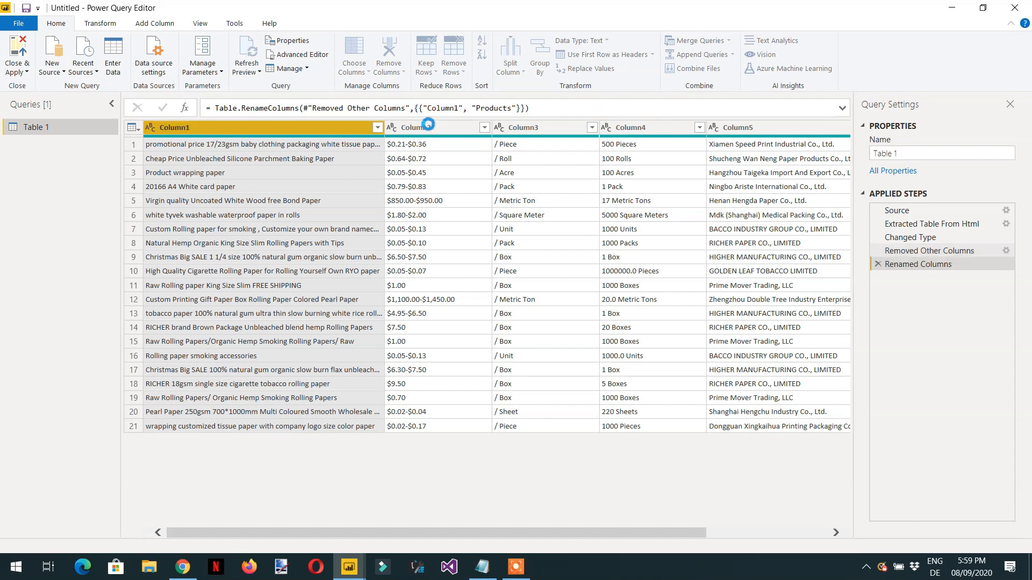
# Step: Rename Column2, which holds the dollar amounts, to Price
pyautogui.click(429, 127)
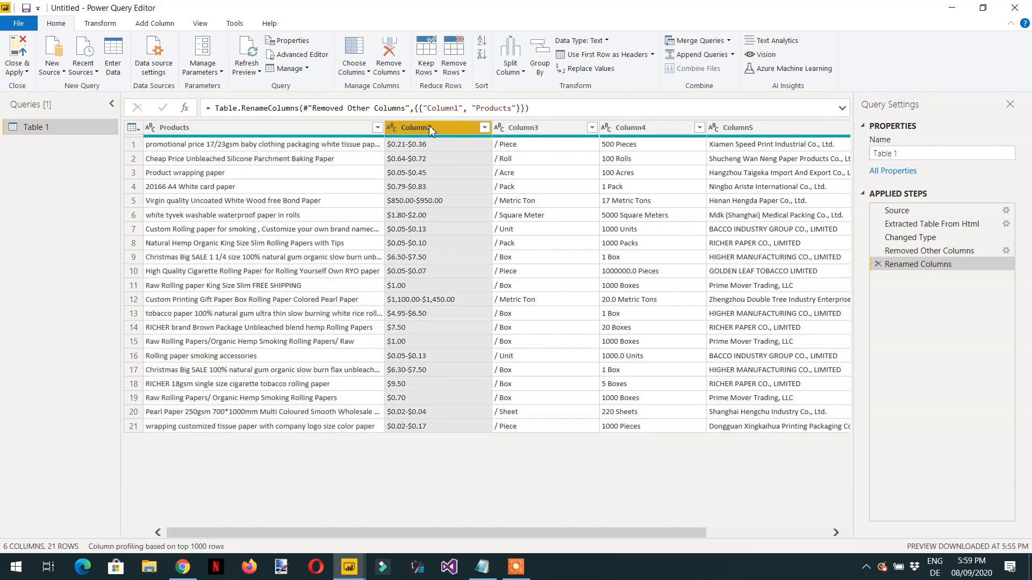
pyautogui.doubleClick(431, 127)
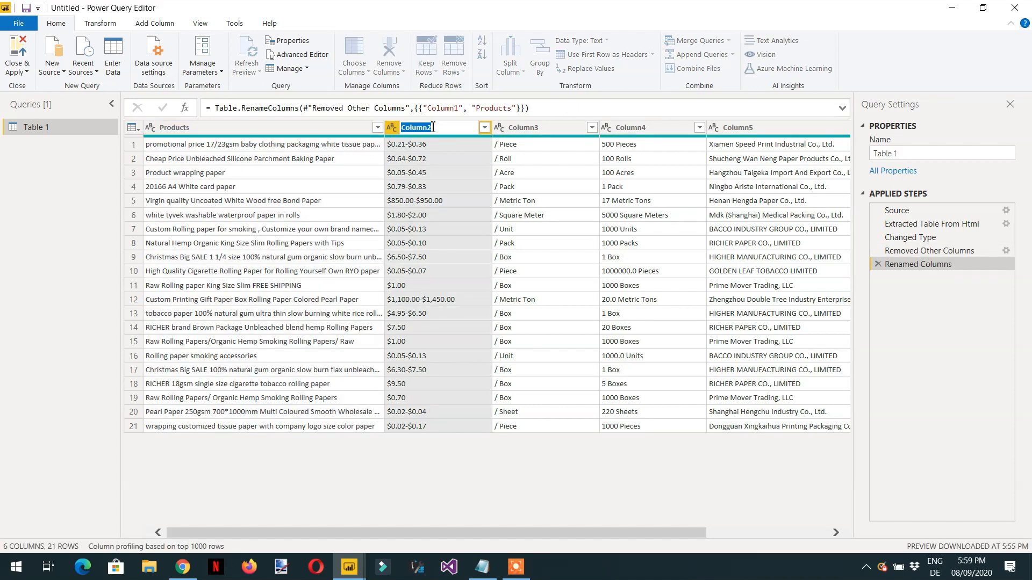
pyautogui.write('Price')
pyautogui.press('Return')
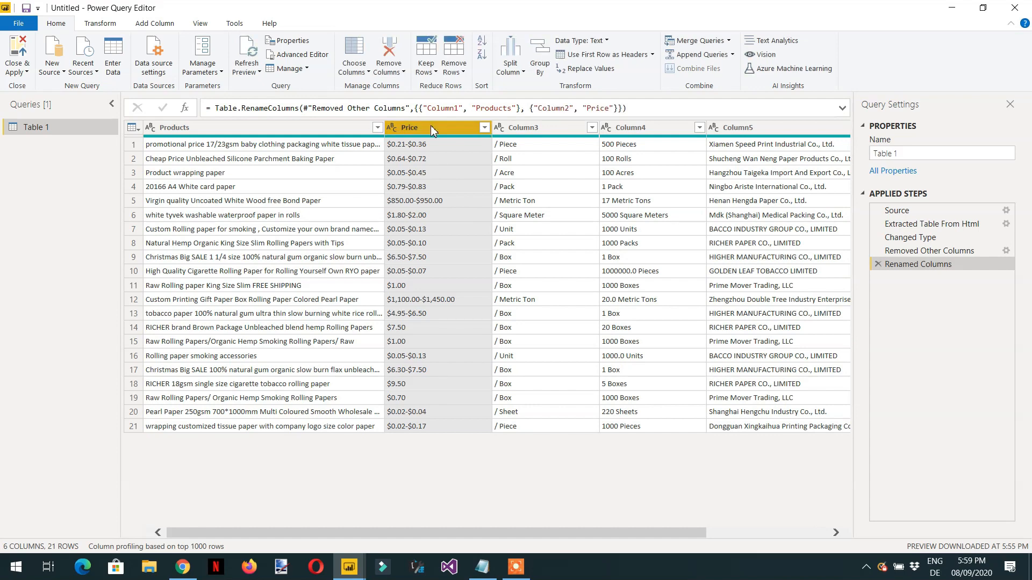
# Step: Remove Column3 with the unit labels and rename Column4 to Order quantity
pyautogui.rightClick(557, 127)
pyautogui.click(572, 154)
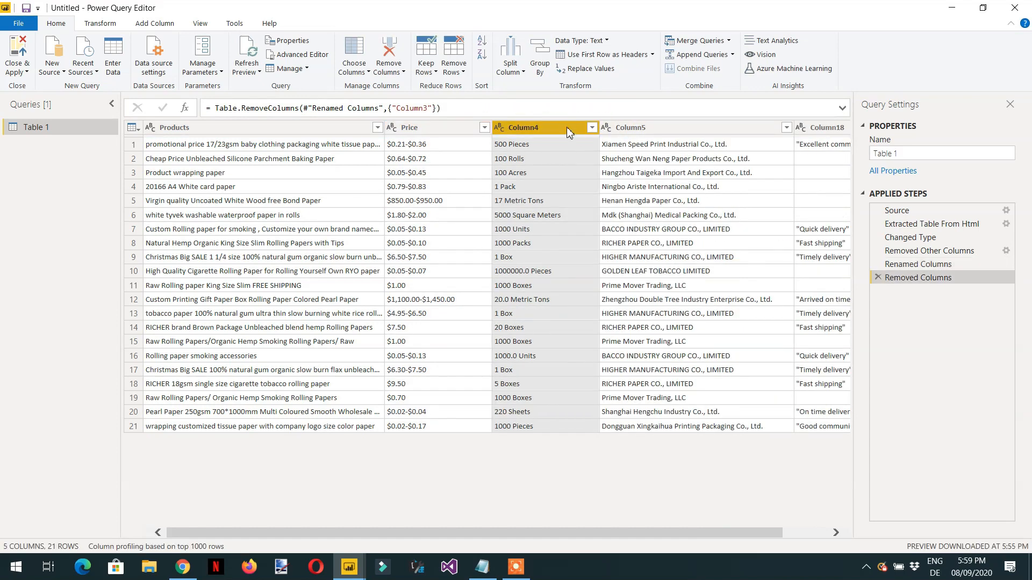
pyautogui.doubleClick(543, 127)
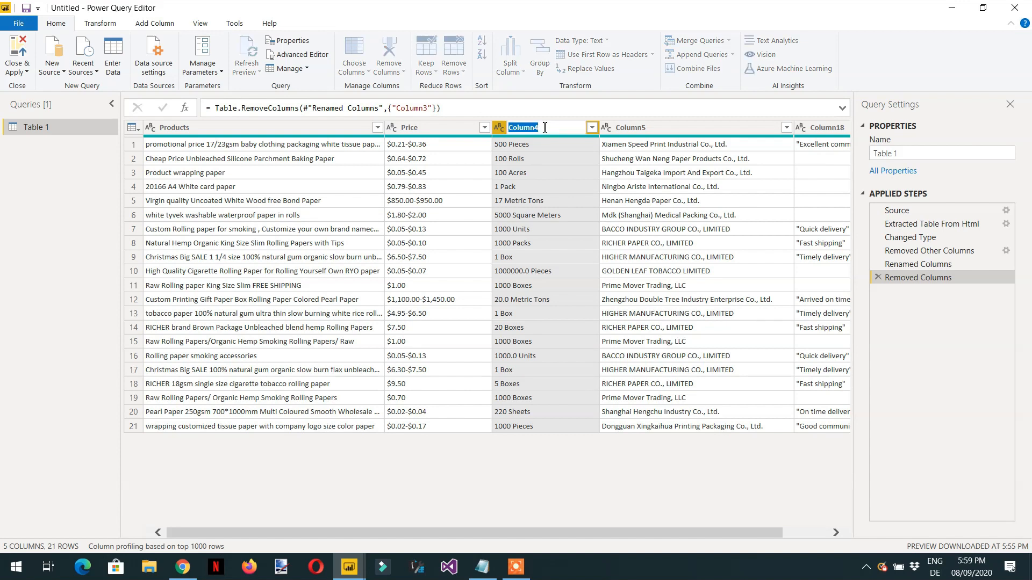
pyautogui.write('Order quantity')
pyautogui.press('Return')
# Step: Rename Column5, which holds the company names, to Seller
pyautogui.click(703, 129)
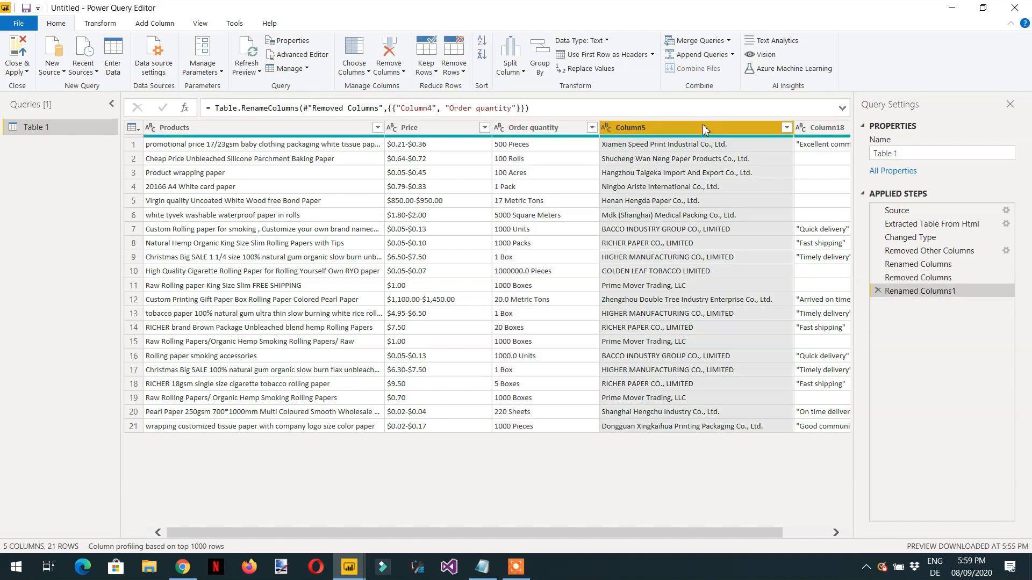
pyautogui.doubleClick(702, 128)
pyautogui.write('Sell')
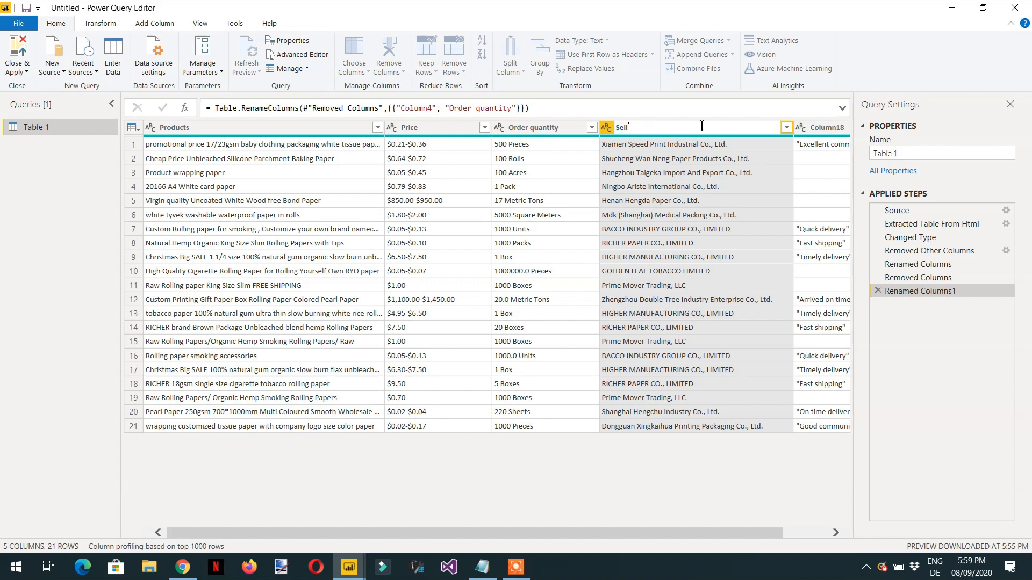
pyautogui.write('er')
pyautogui.press('Return')
# Step: Rename Column18, which holds the quoted feedback comments, to Rating
pyautogui.click(830, 129)
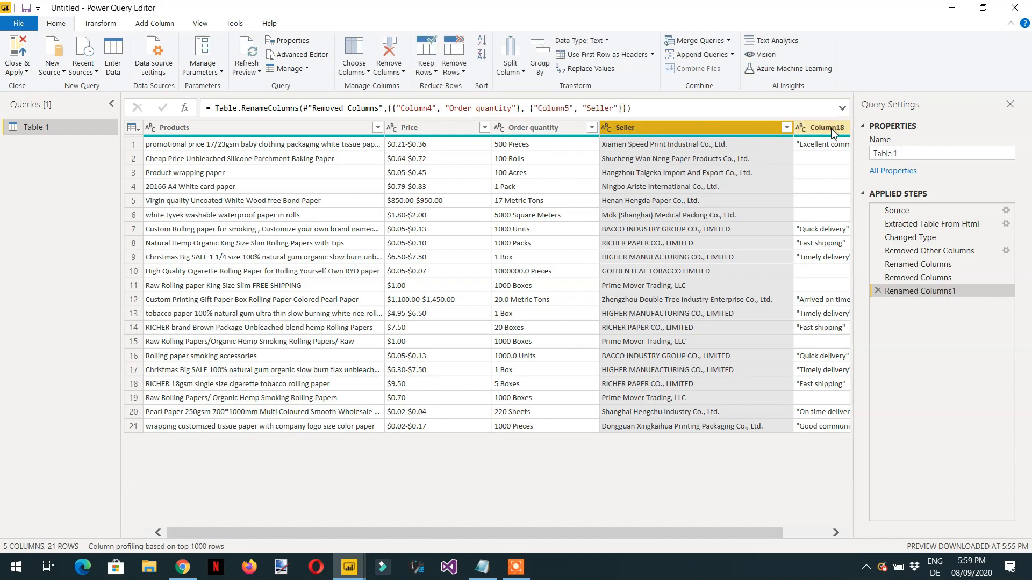
pyautogui.doubleClick(831, 129)
pyautogui.write('R')
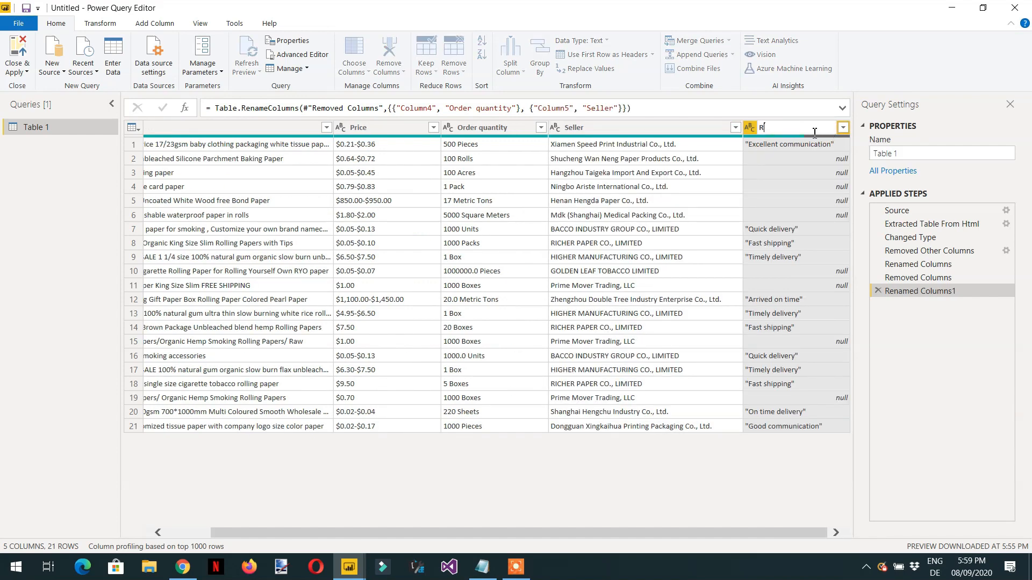
pyautogui.write('ating')
pyautogui.press('Return')
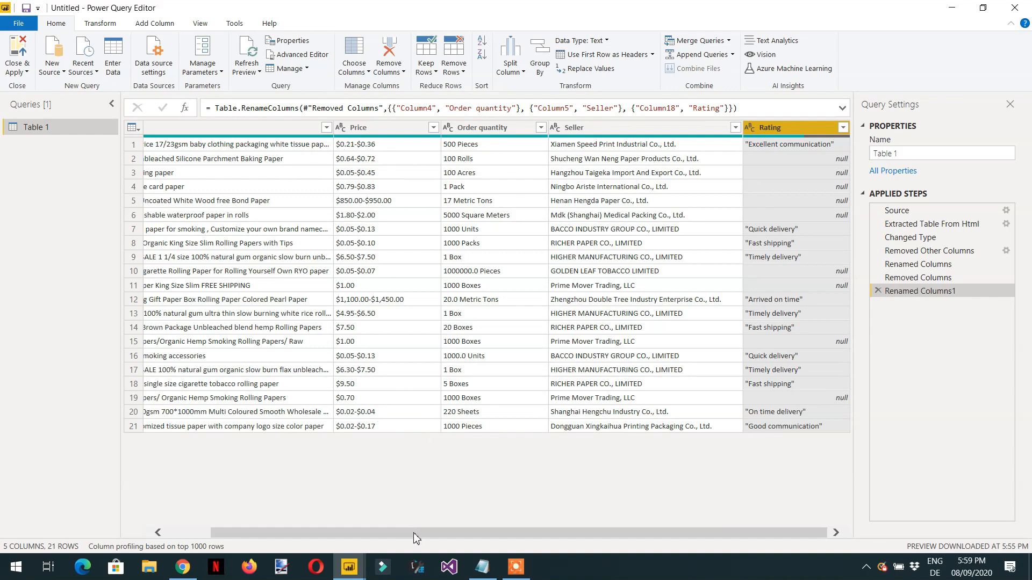
pyautogui.moveTo(416, 537); pyautogui.dragTo(354, 532)
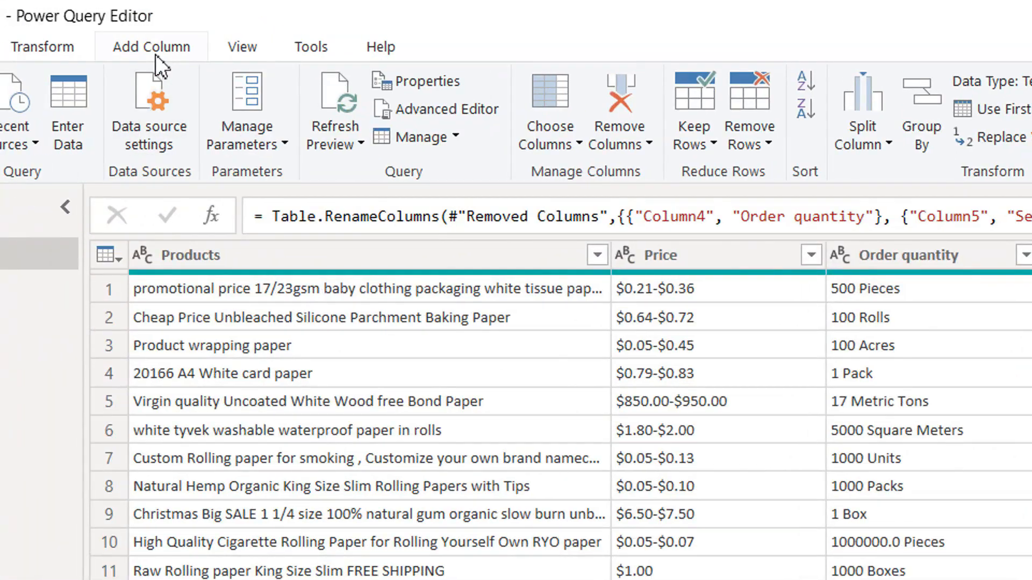
# Step: Start a new custom column in Table 1 and get its formula ready for entry
pyautogui.click(153, 47)
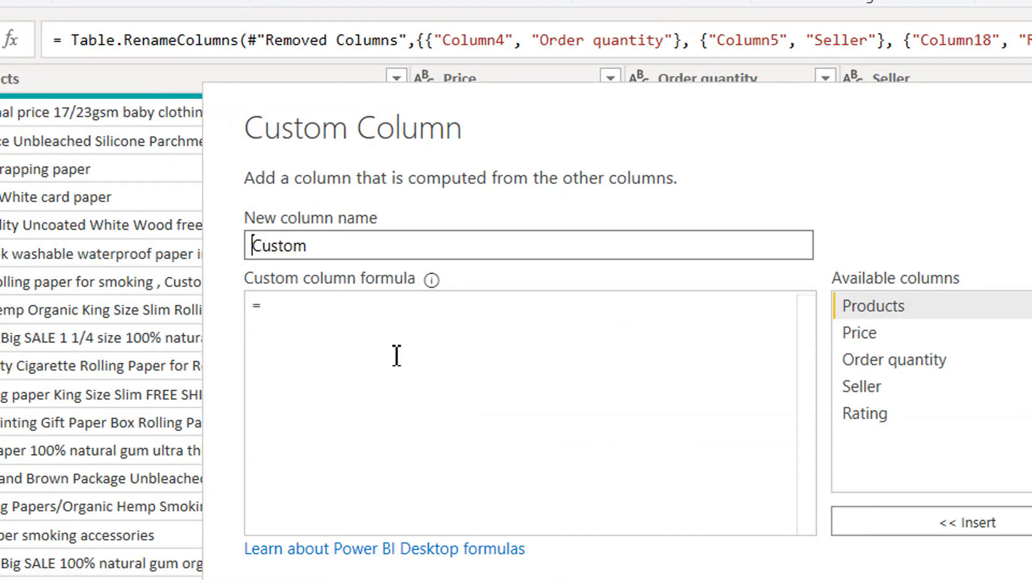
pyautogui.click(604, 367)
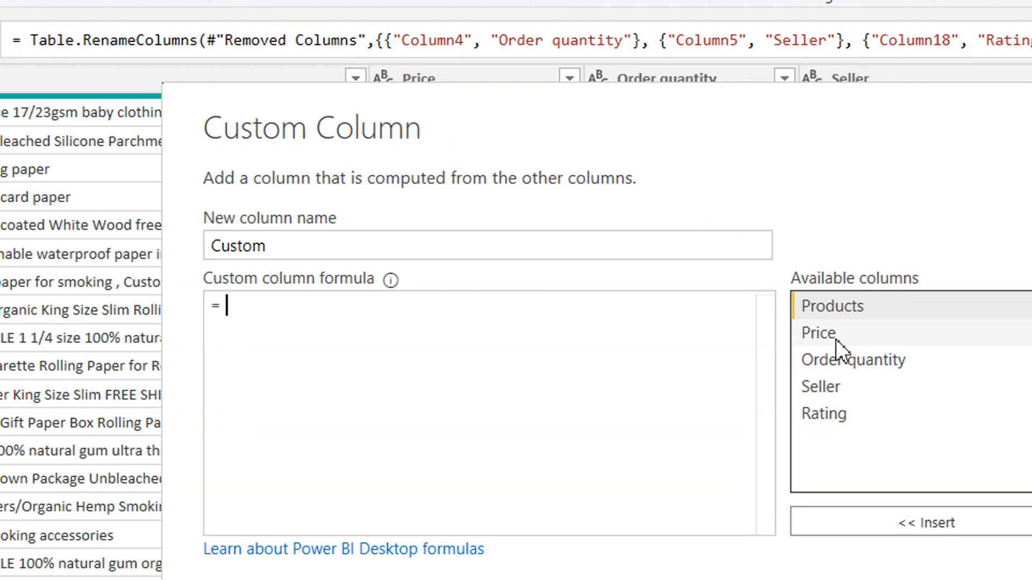
pyautogui.doubleClick(837, 334)
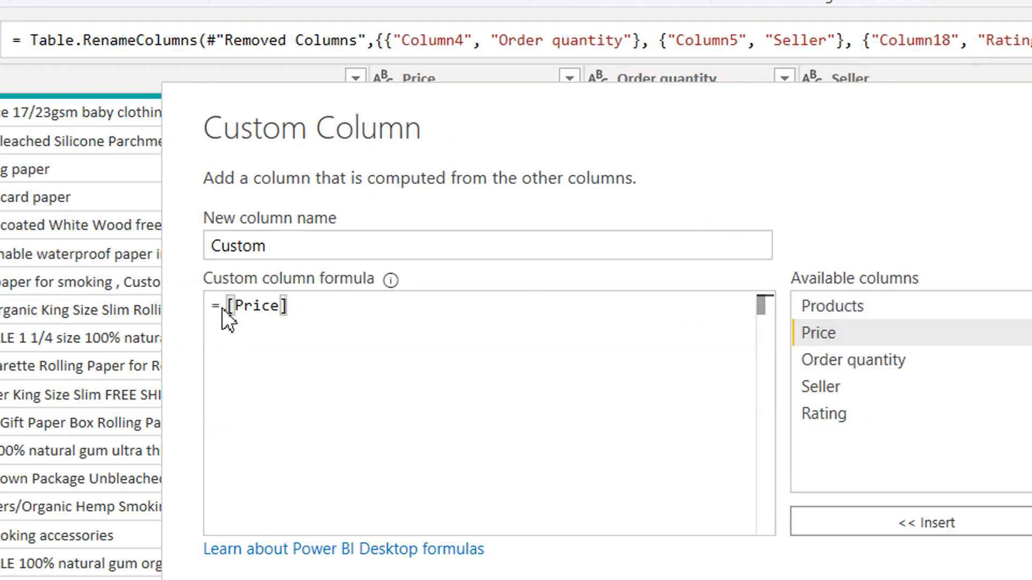
pyautogui.moveTo(224, 308); pyautogui.dragTo(329, 368)
pyautogui.press('BackSpace')
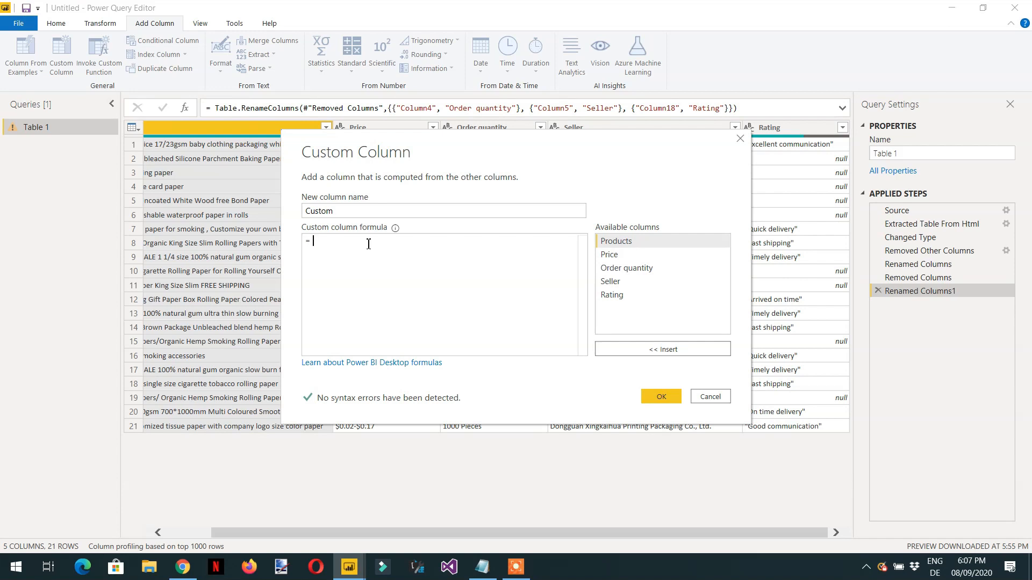
# Step: Begin the custom column formula with the Text.PositionOf function and its opening parenthesis, correcting the duplicated Text prefix
pyautogui.write('Text.')
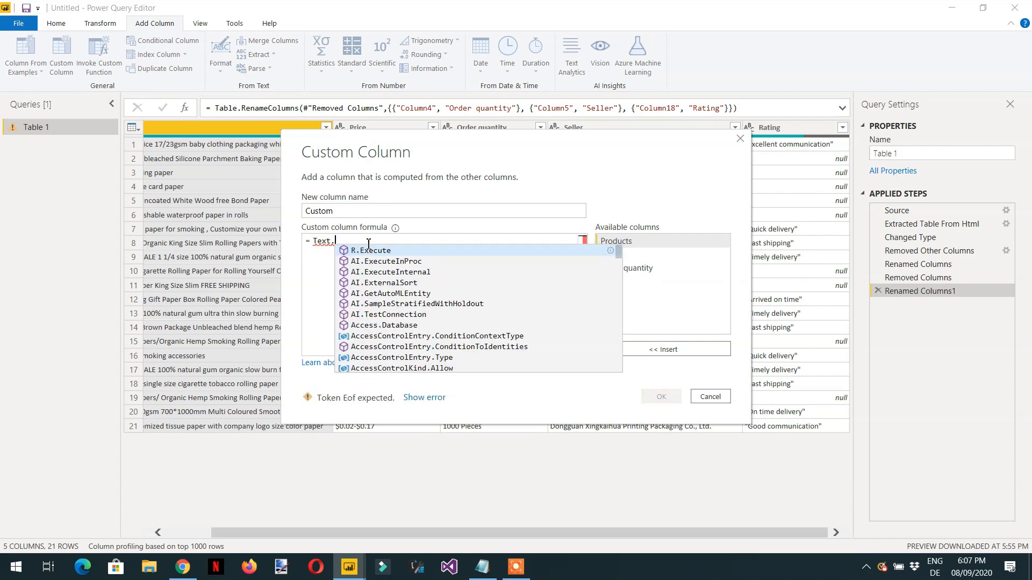
pyautogui.write('po')
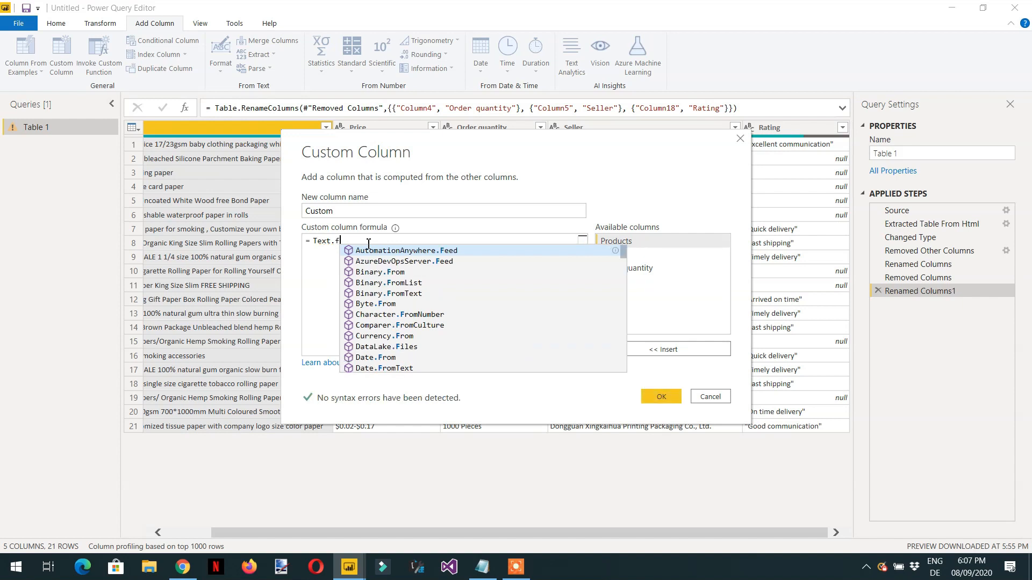
pyautogui.write('s')
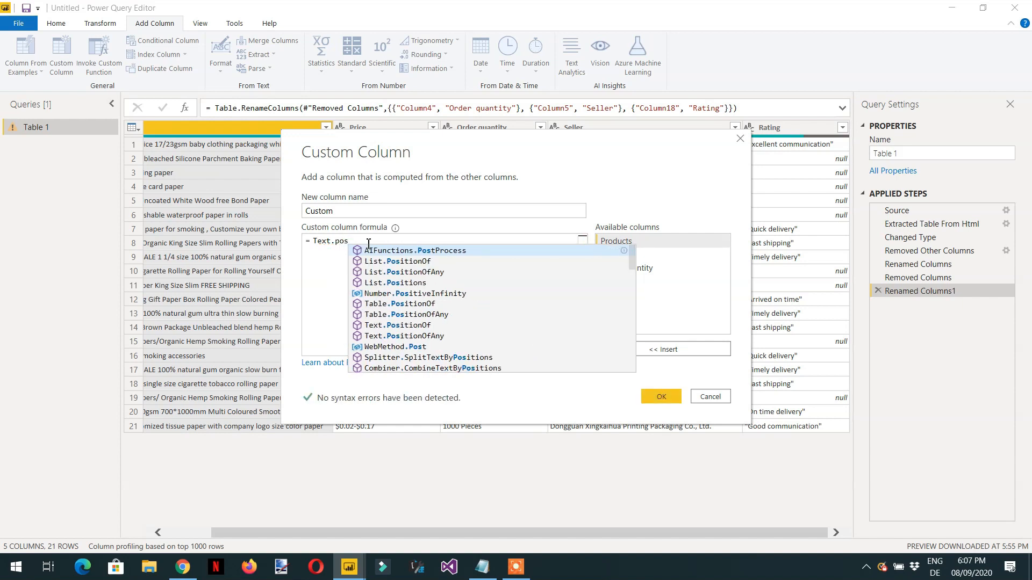
pyautogui.write('tion')
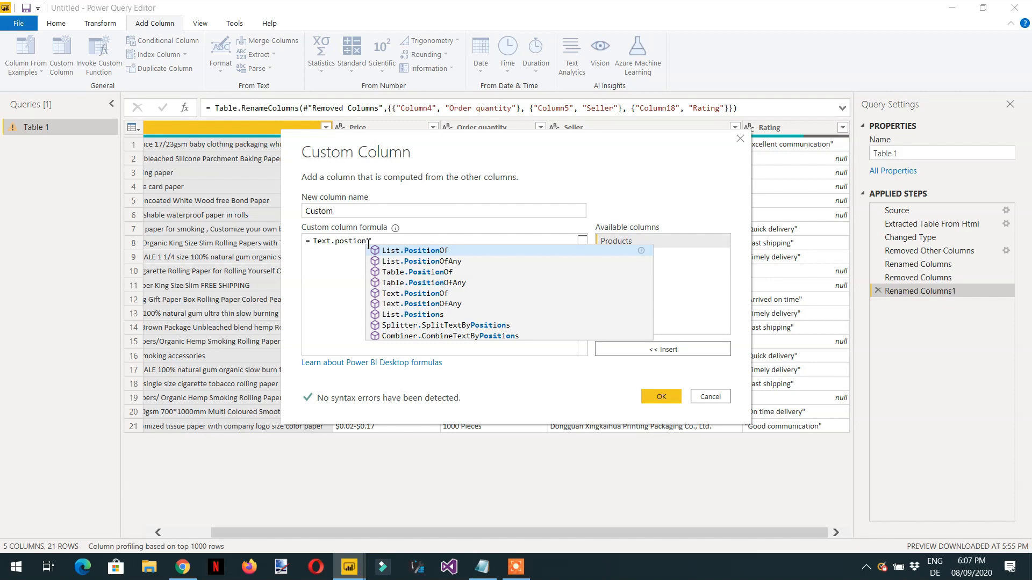
pyautogui.click(428, 293)
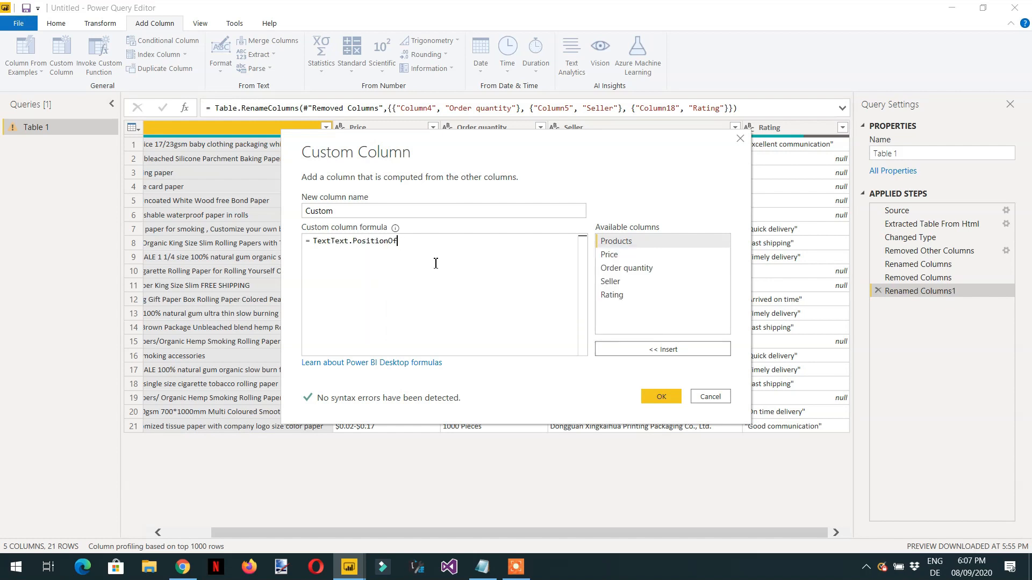
pyautogui.write('(')
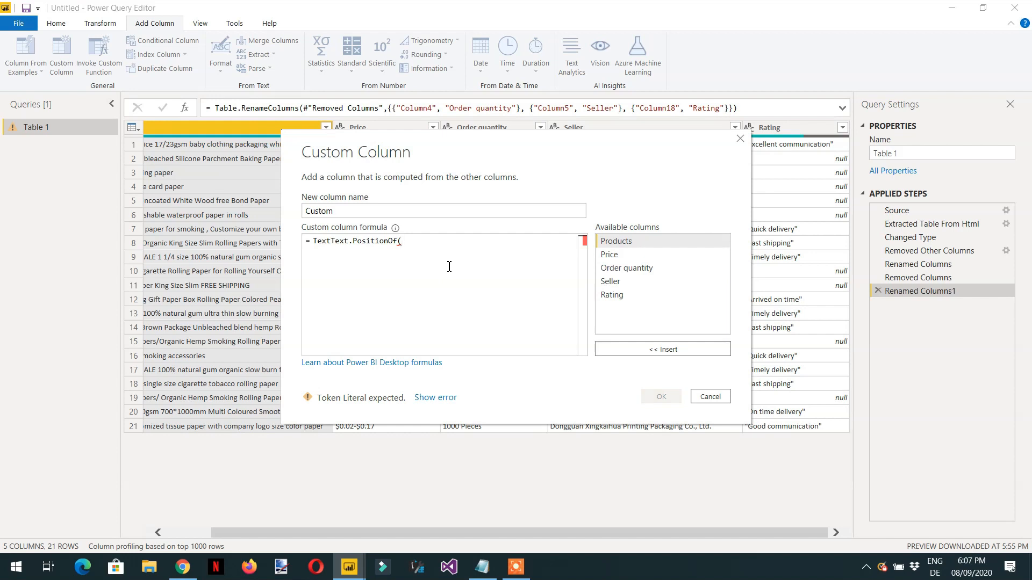
pyautogui.press('BackSpace')
pyautogui.press('BackSpace')
pyautogui.press('BackSpace')
pyautogui.press('BackSpace')
pyautogui.press('BackSpace')
pyautogui.write('(')
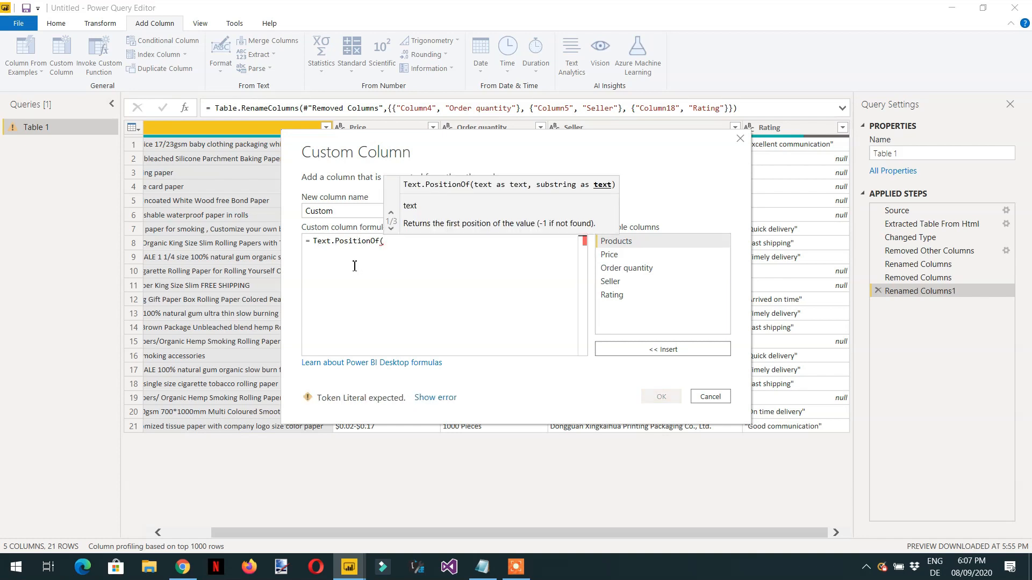
# Step: Complete the function with the Price column and a hyphen as arguments, giving Text.PositionOf([Price],"-")
pyautogui.doubleClick(611, 255)
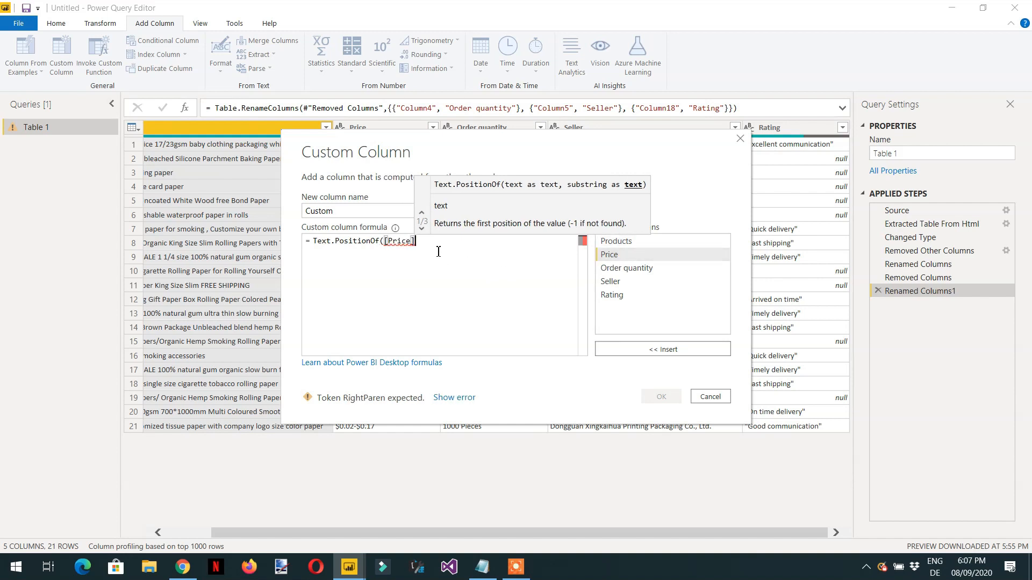
pyautogui.write(',')
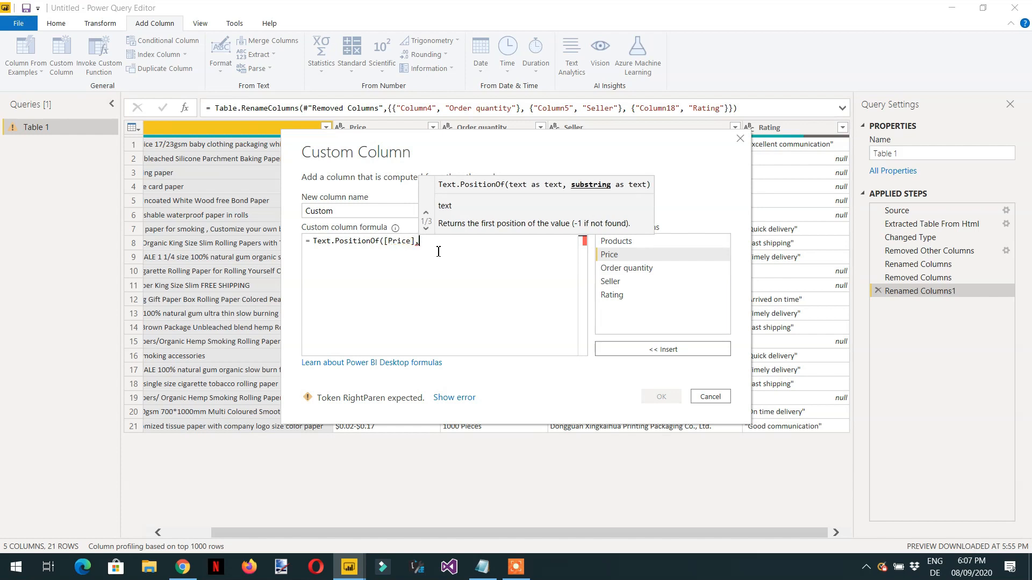
pyautogui.write('"-"')
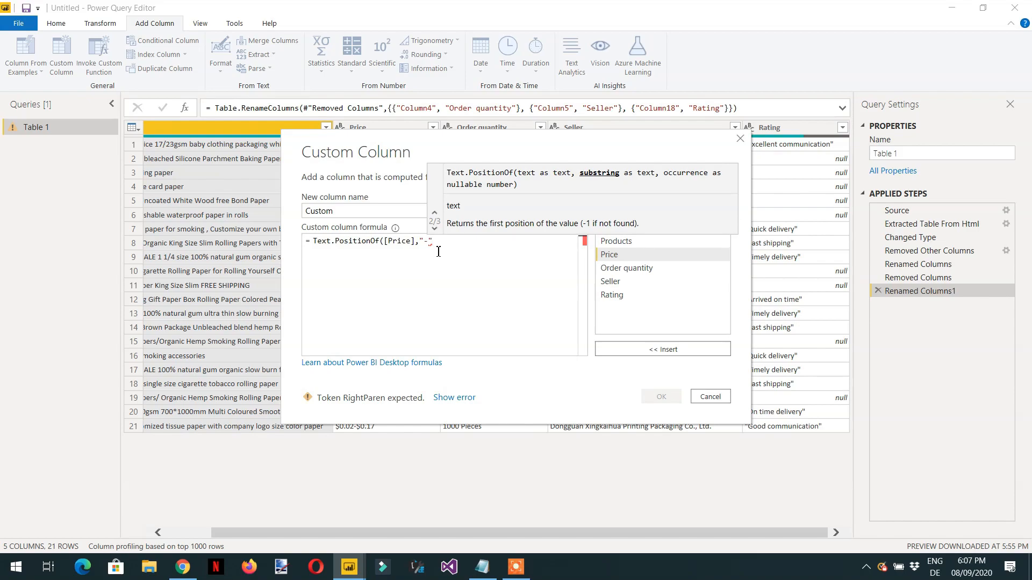
pyautogui.write(')')
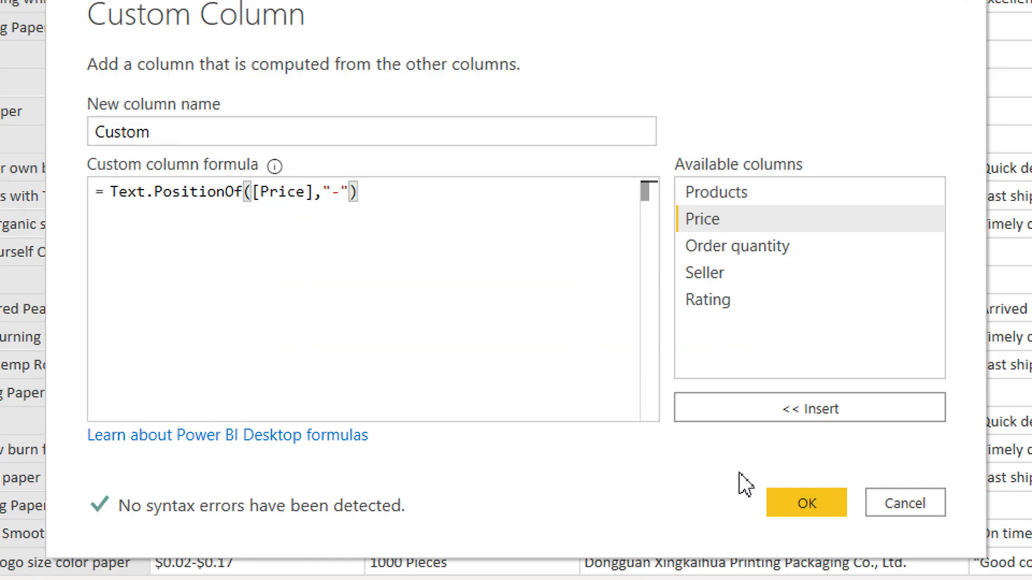
# Step: Create the custom column from the current formula, reopen it for editing and put Text.Start( in front of Text.PositionOf
pyautogui.click(796, 495)
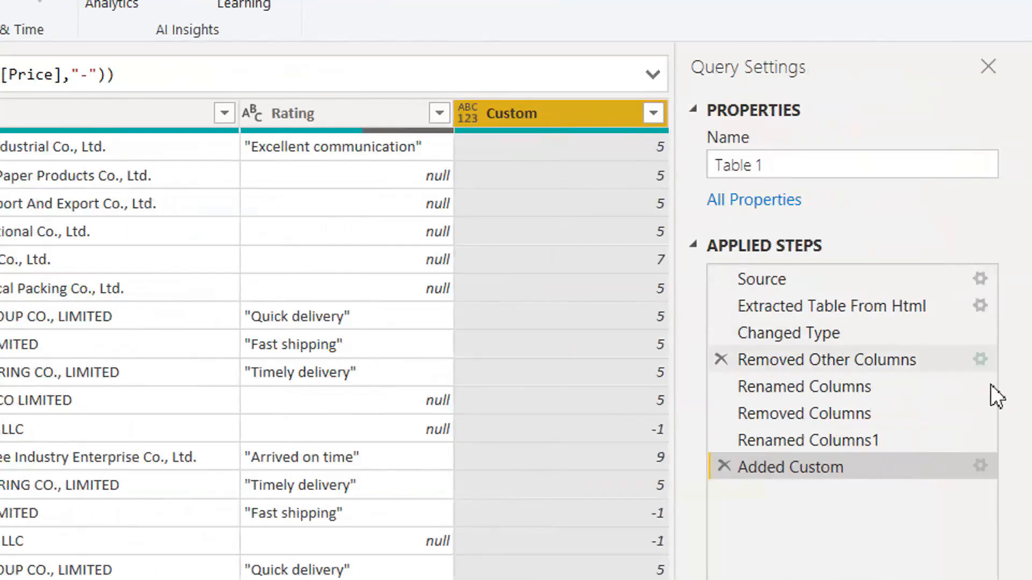
pyautogui.click(983, 465)
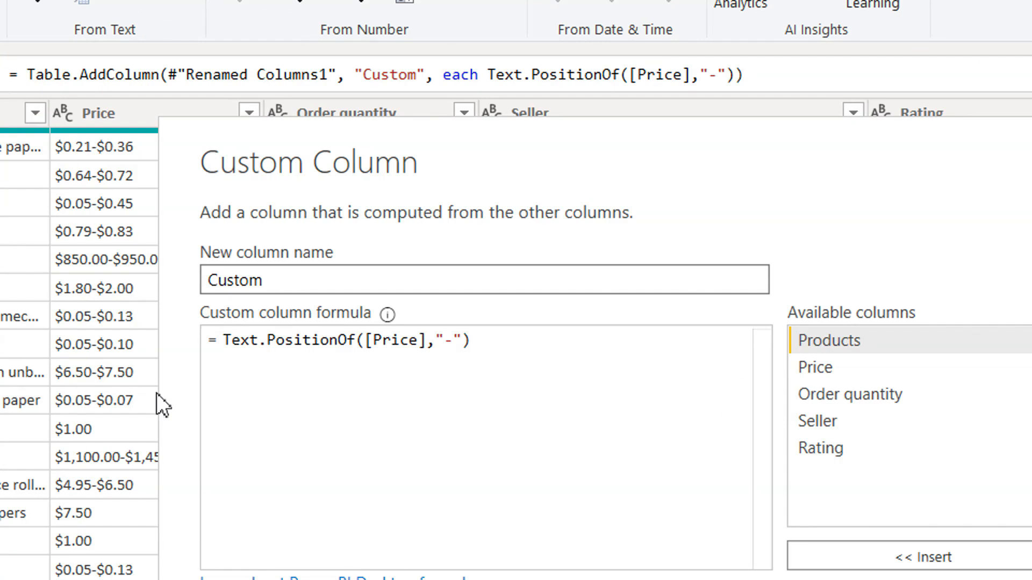
pyautogui.click(243, 342)
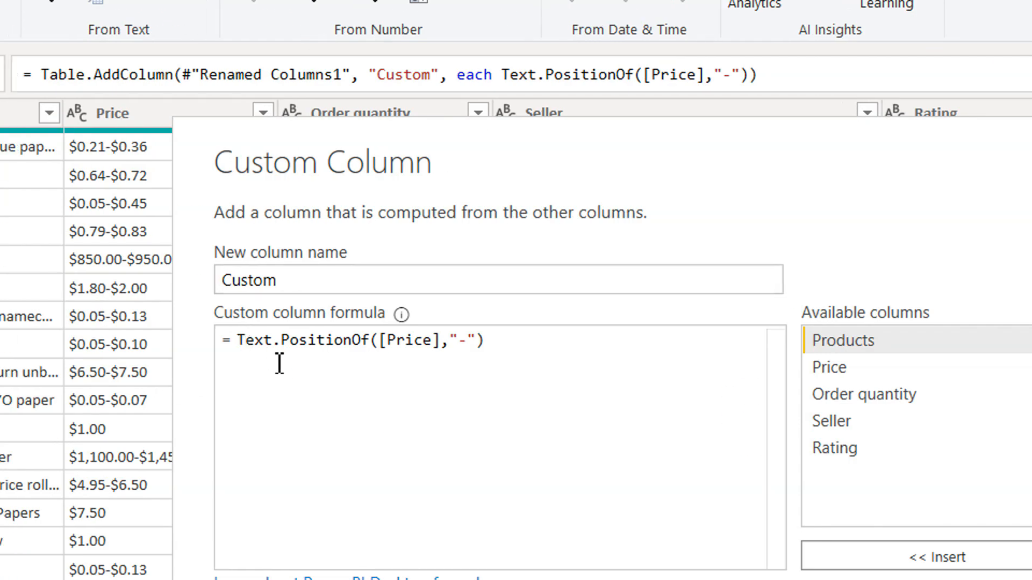
pyautogui.press('Left')
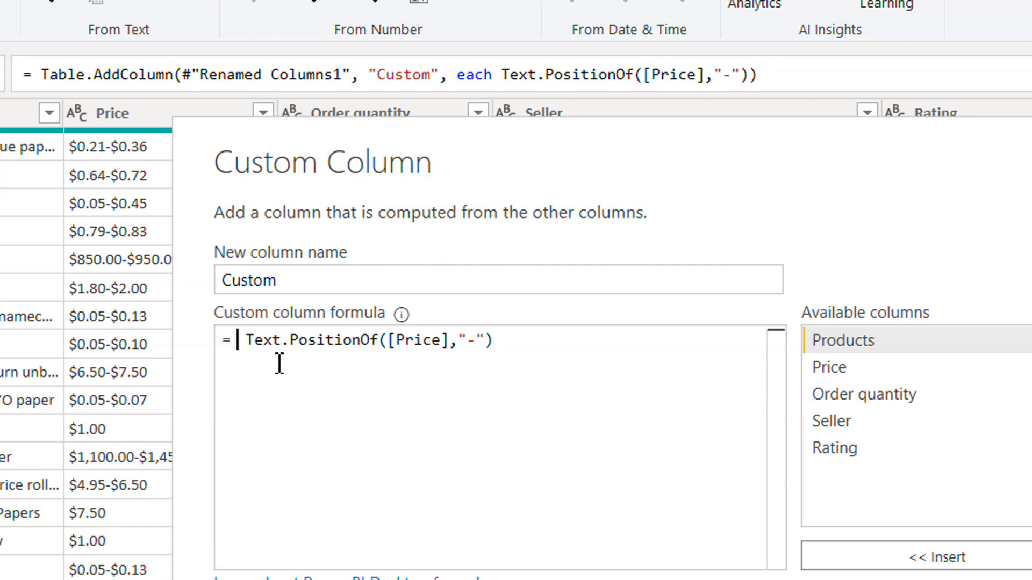
pyautogui.write('Text.st')
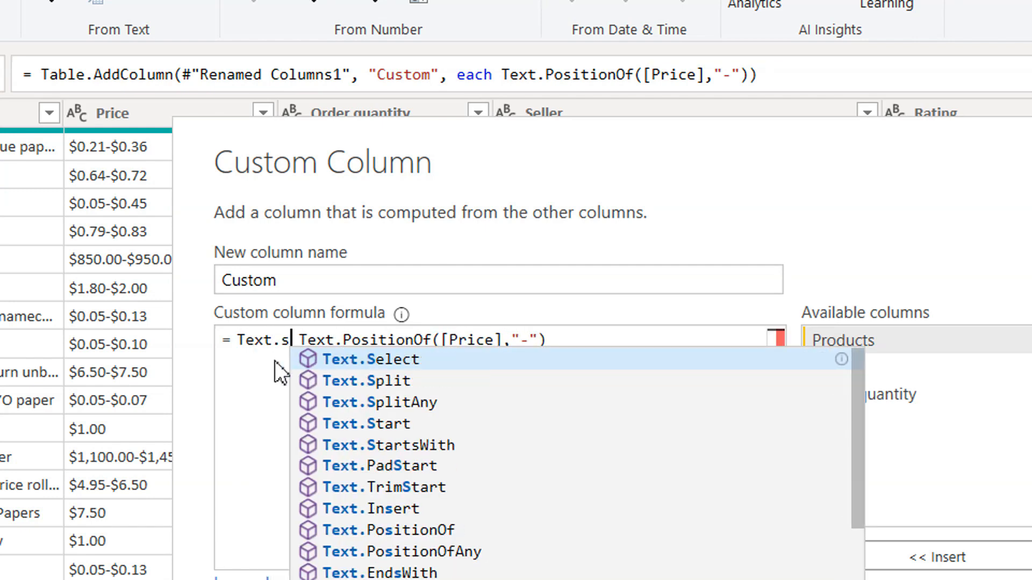
pyautogui.press('Tab')
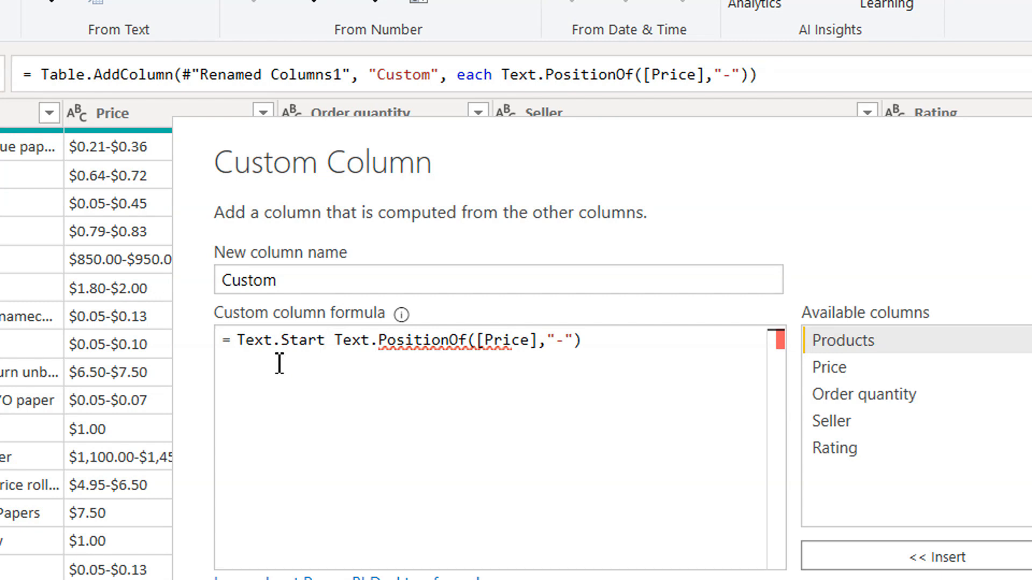
pyautogui.press('Right')
pyautogui.press('BackSpace')
pyautogui.write('(')
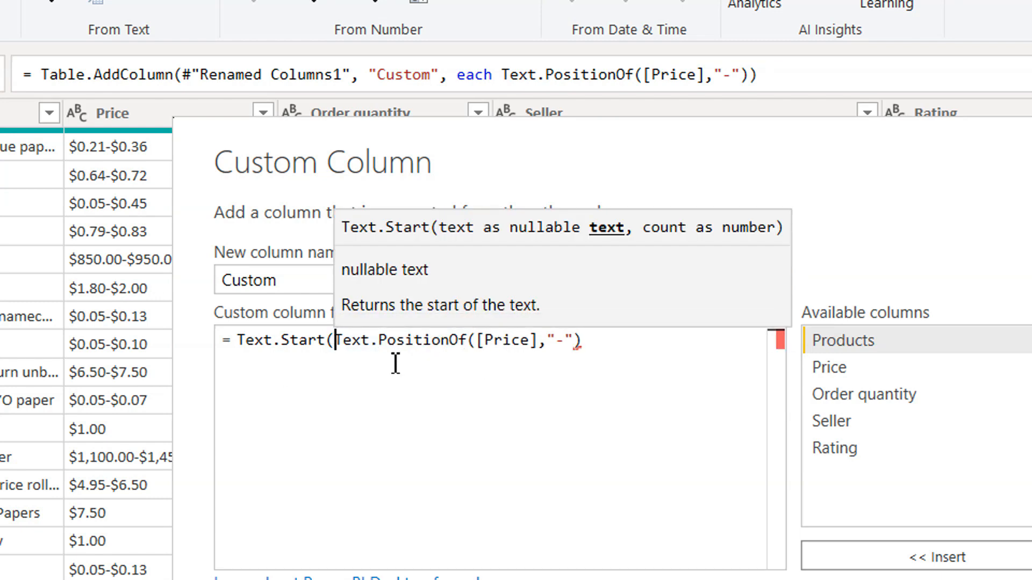
# Step: Insert the Price column as Text.Start's first argument, complete Text.Start([Price],Text.PositionOf([Price],"-")) and apply the formula
pyautogui.press('Left')
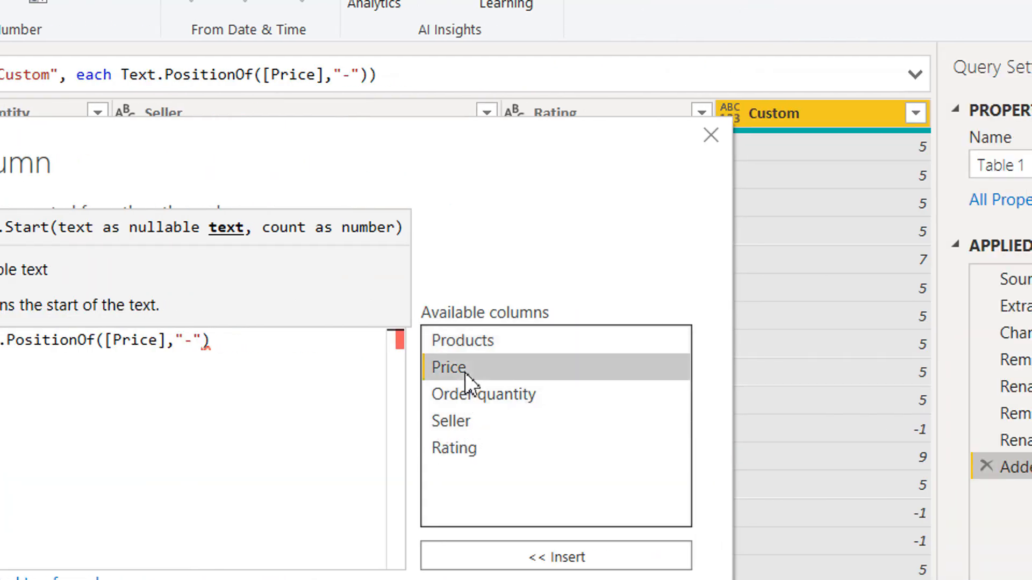
pyautogui.doubleClick(465, 371)
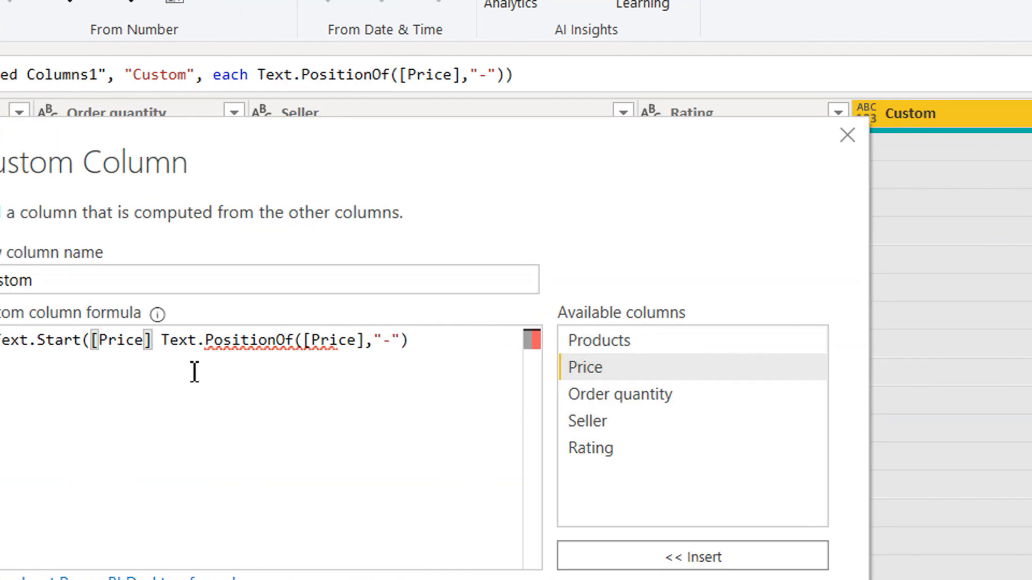
pyautogui.press('BackSpace')
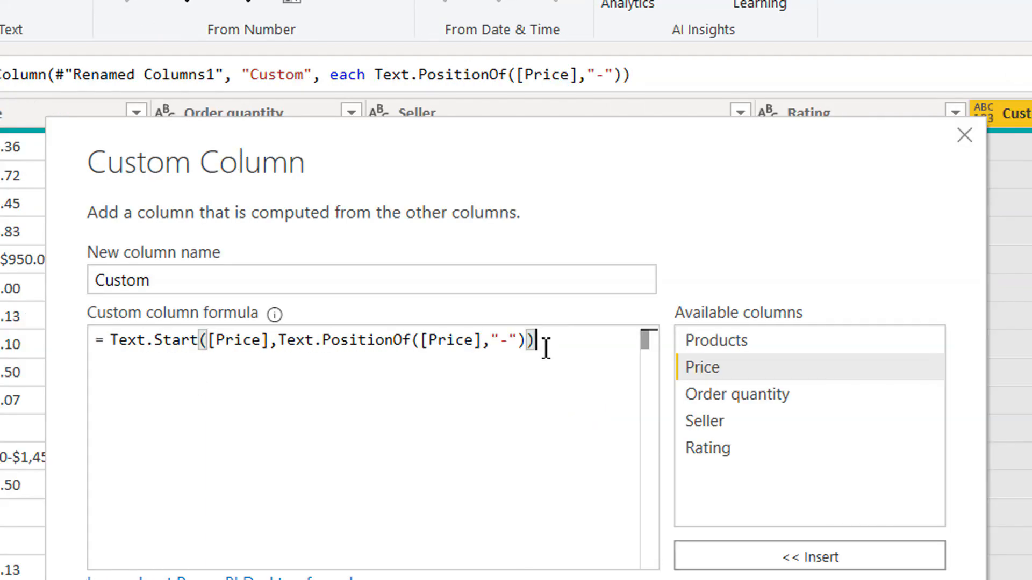
pyautogui.click(808, 493)
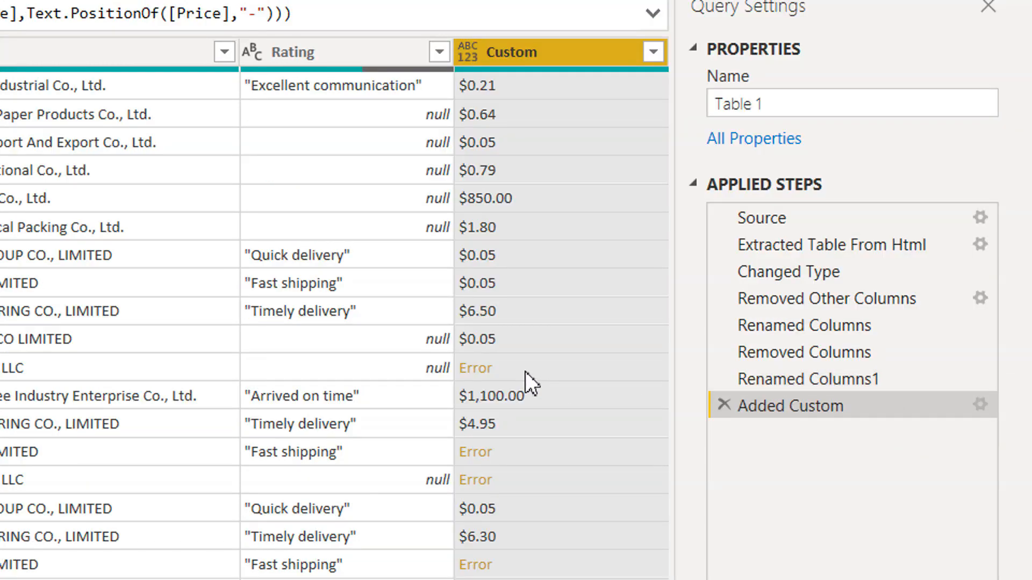
# Step: Reopen the Custom column's formula and put the try keyword in front of Text.Start
pyautogui.click(980, 405)
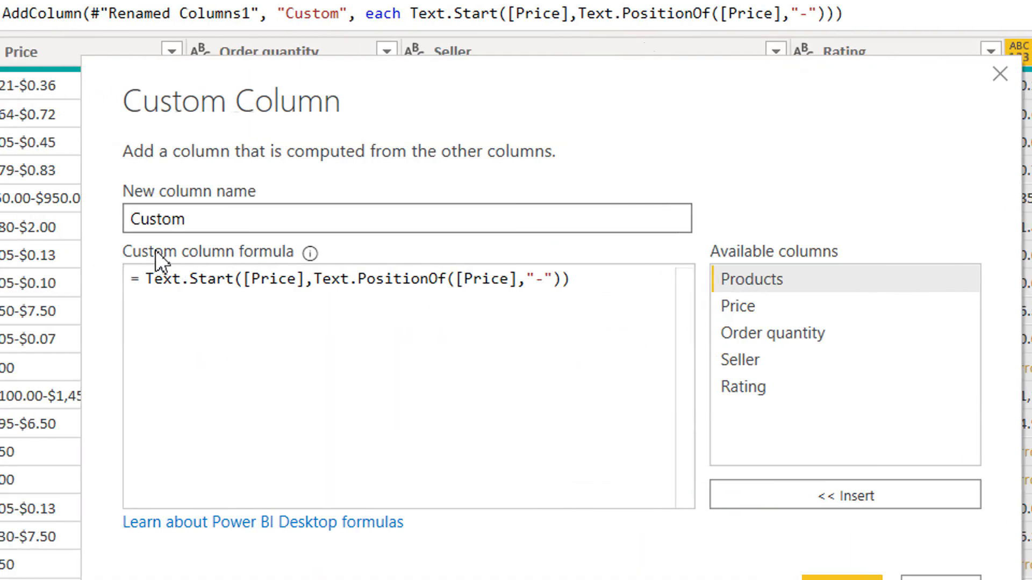
pyautogui.click(149, 281)
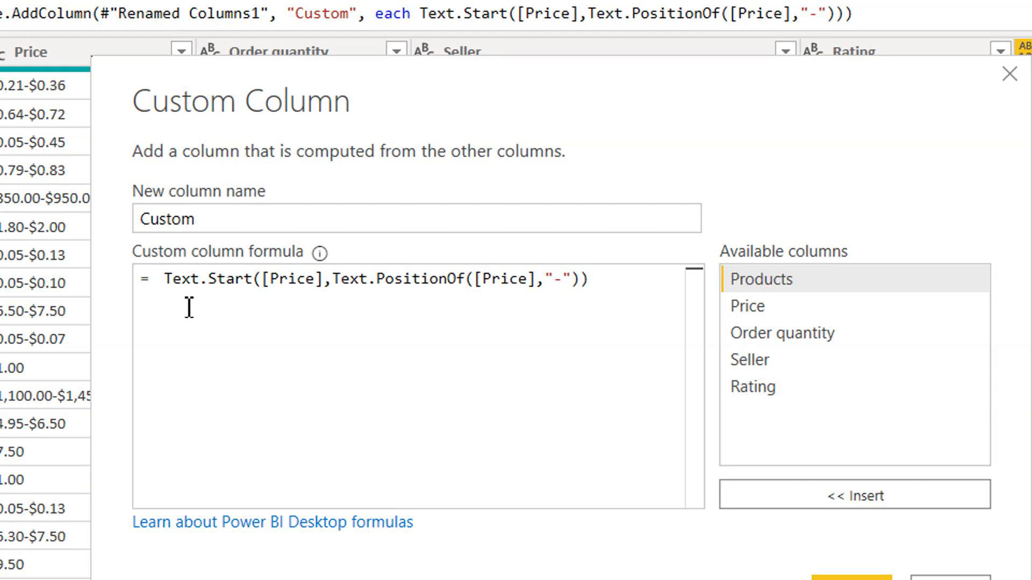
pyautogui.write('try')
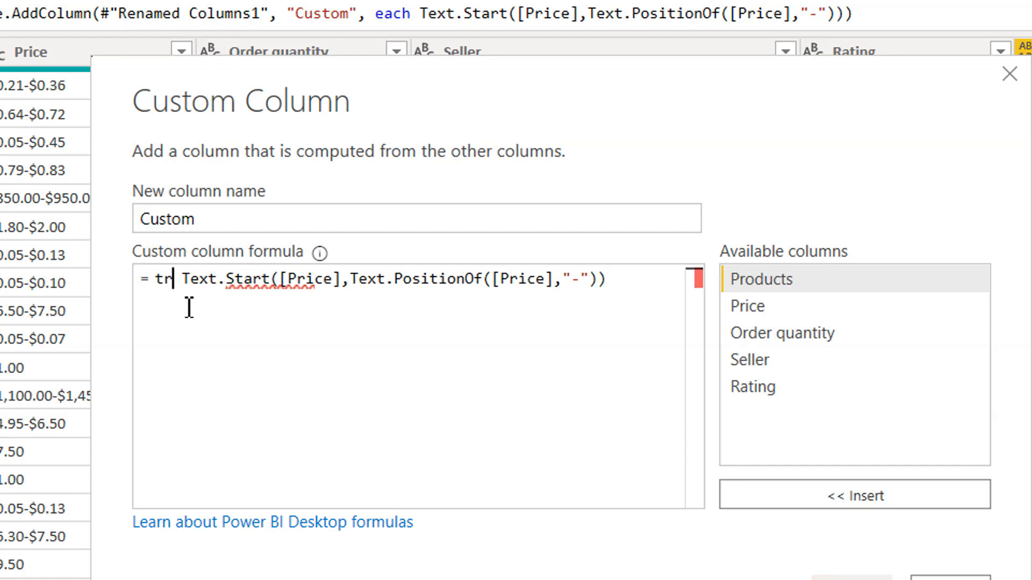
# Step: Append otherwise [Price] to the end of the try formula as its fallback and apply it to the Custom column
pyautogui.click(184, 328)
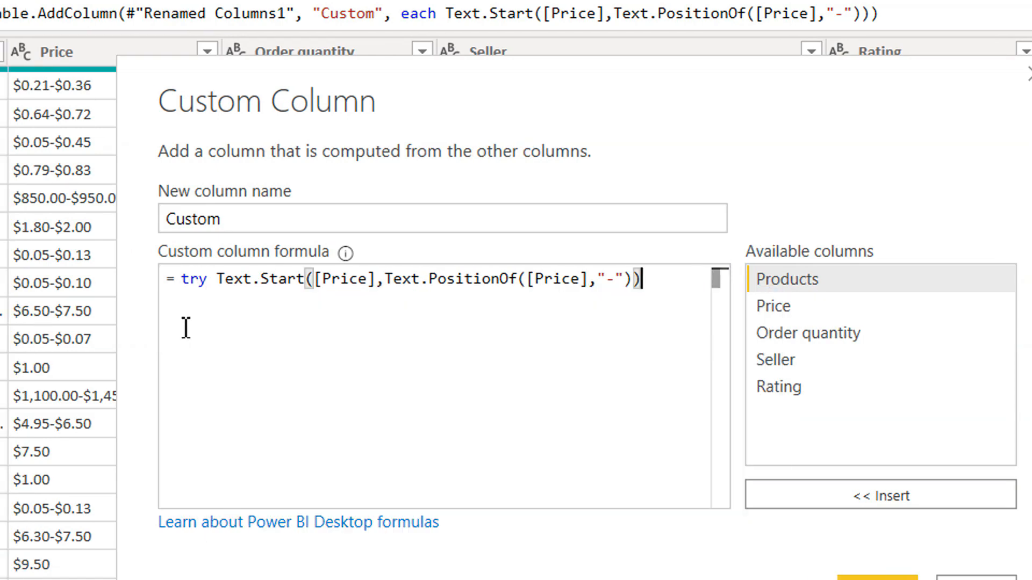
pyautogui.write('o')
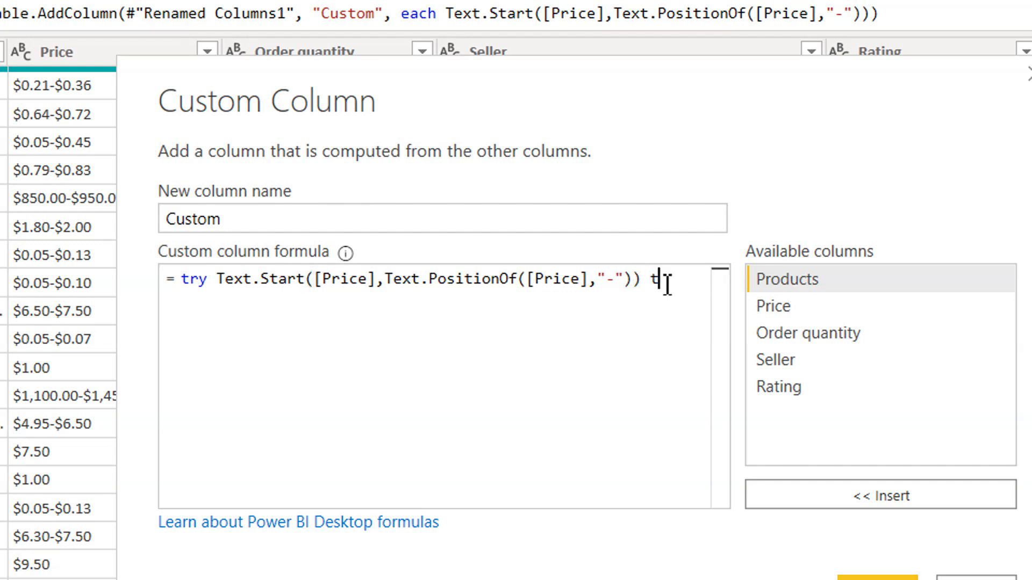
pyautogui.write('t')
pyautogui.press('BackSpace')
pyautogui.press('BackSpace')
pyautogui.write('otherwise')
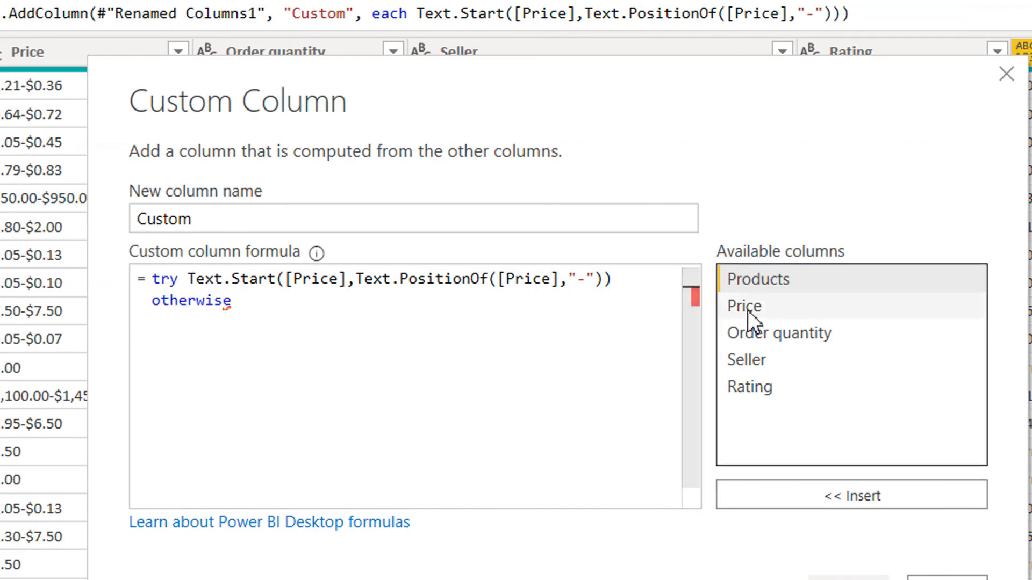
pyautogui.doubleClick(735, 309)
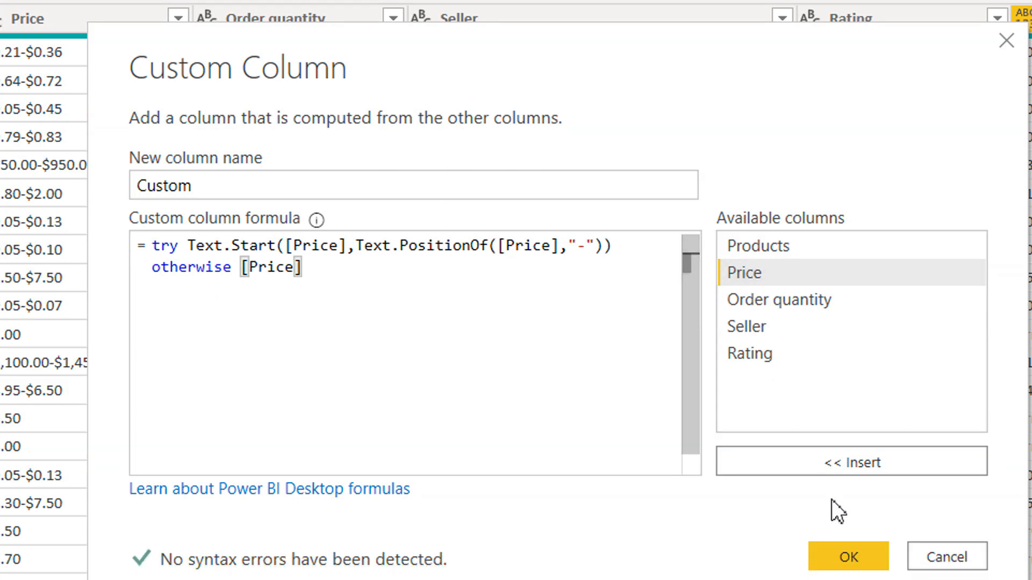
pyautogui.click(855, 493)
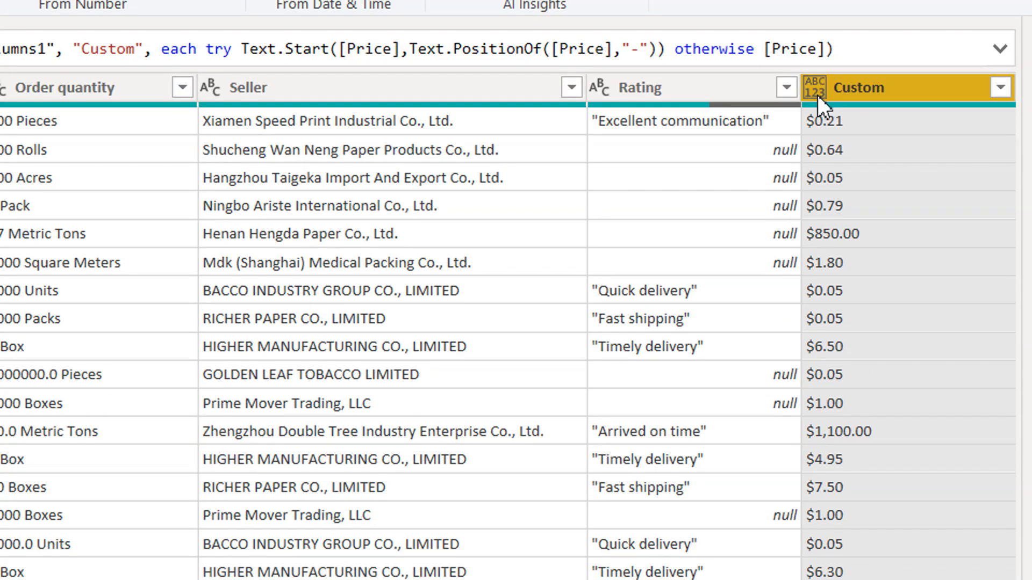
# Step: Set the Custom column's data type to Fixed decimal number and sort the rows by it in ascending order
pyautogui.click(816, 92)
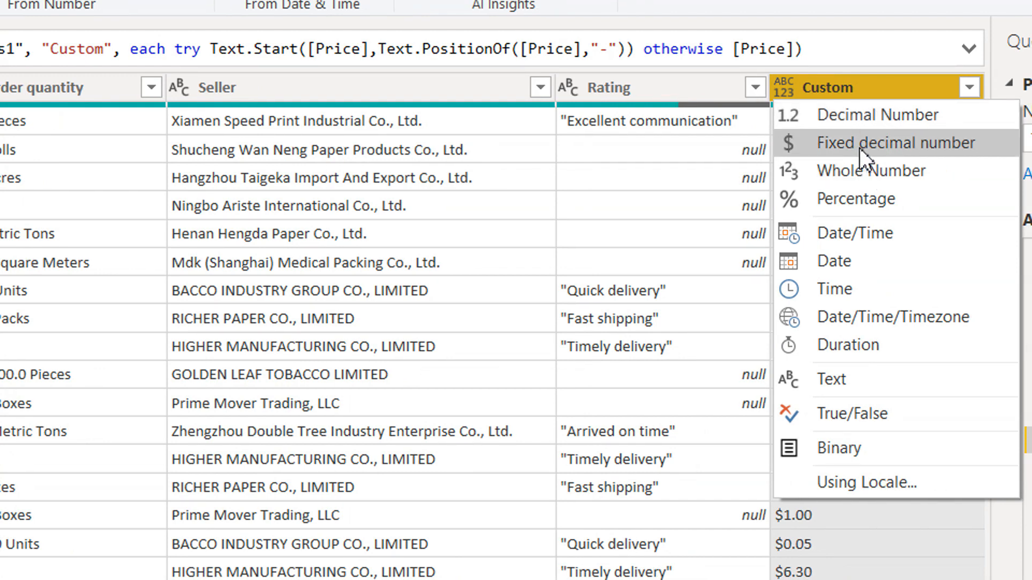
pyautogui.click(867, 146)
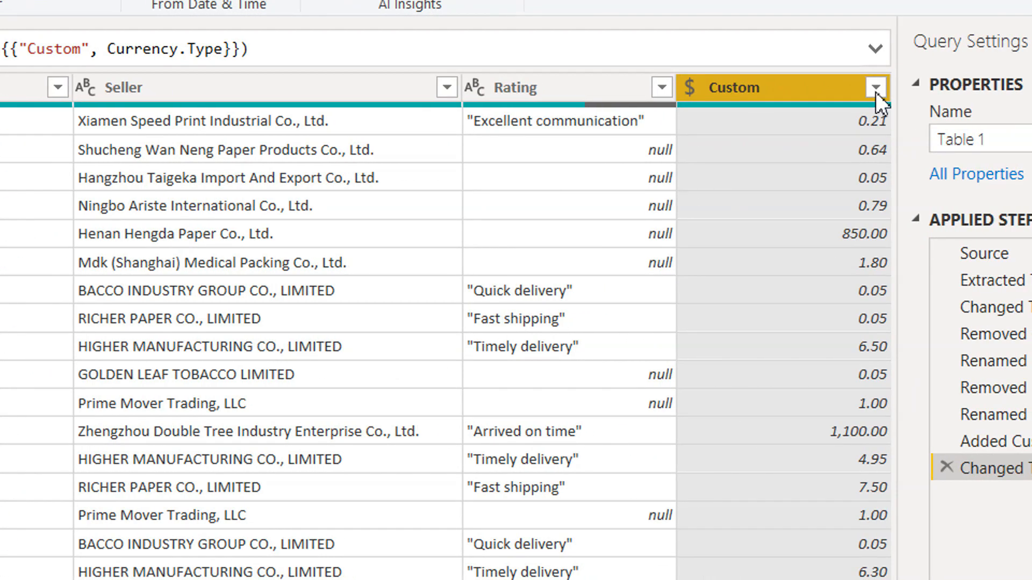
pyautogui.click(876, 87)
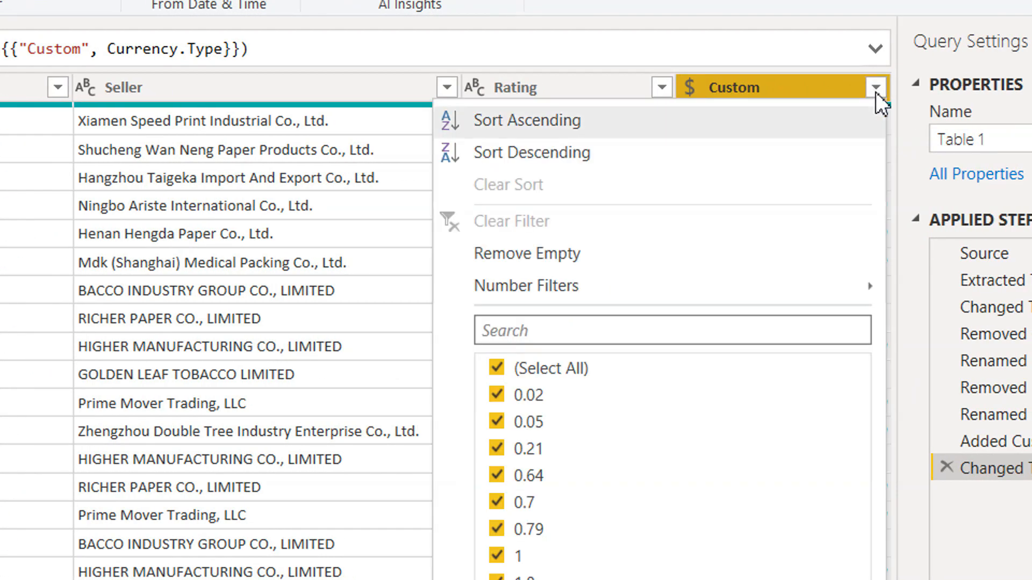
pyautogui.click(547, 122)
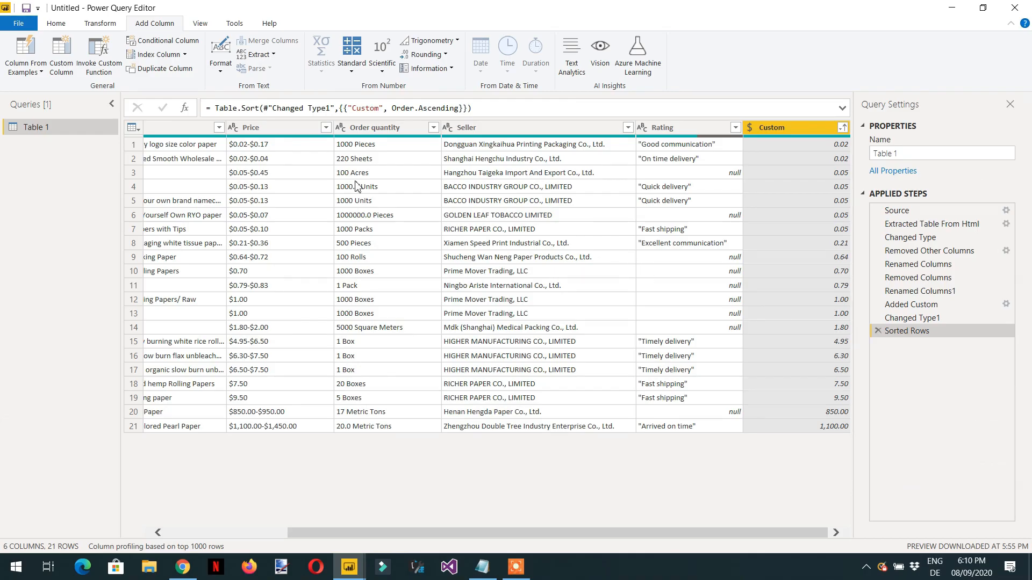
# Step: Apply the query changes and close the query editor to load Table 1 into the report
pyautogui.click(54, 24)
pyautogui.click(25, 72)
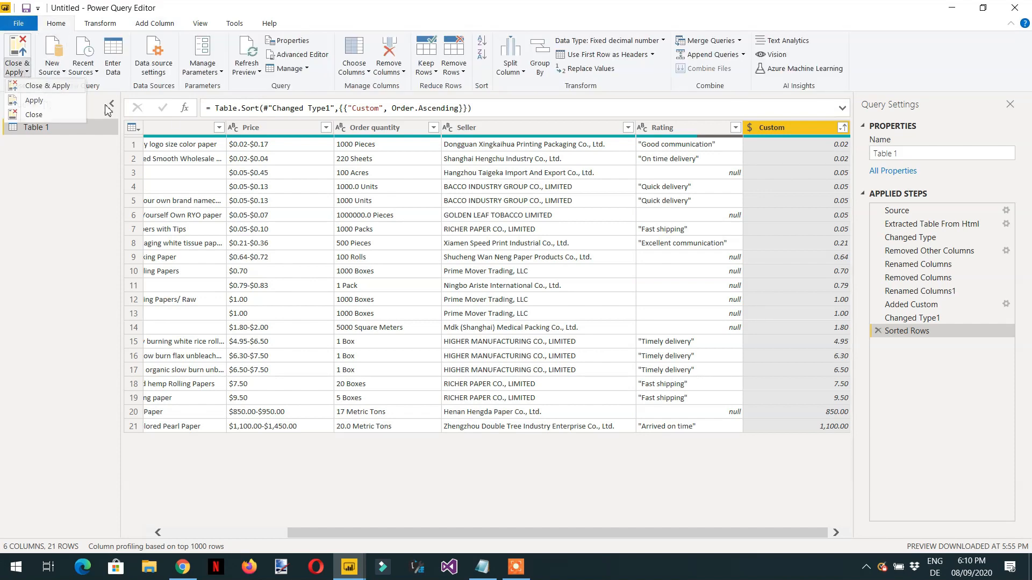
pyautogui.click(37, 95)
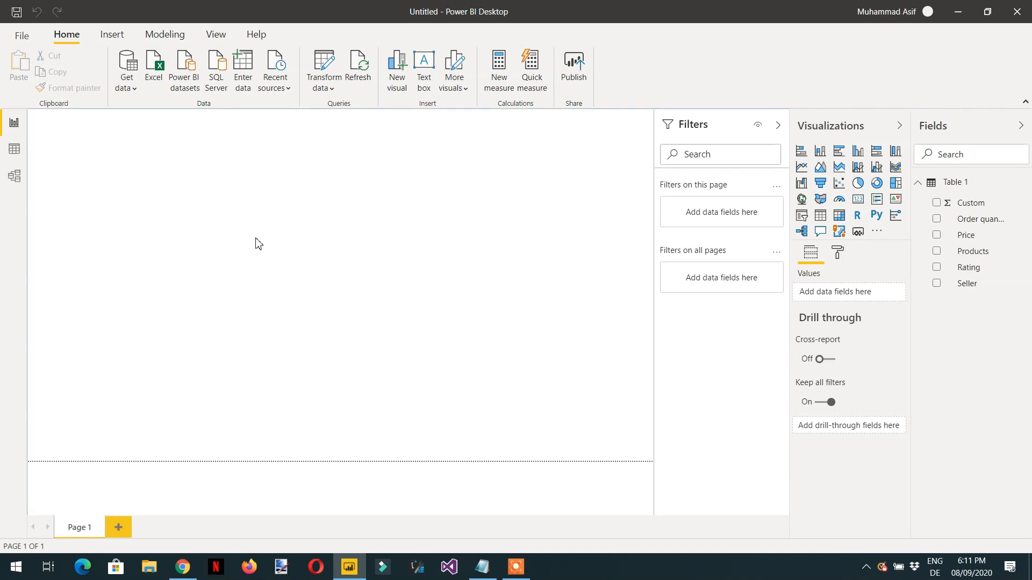
# Step: Add a table visual covering most of the report page and fill it with the Products, Price and Custom fields
pyautogui.click(822, 219)
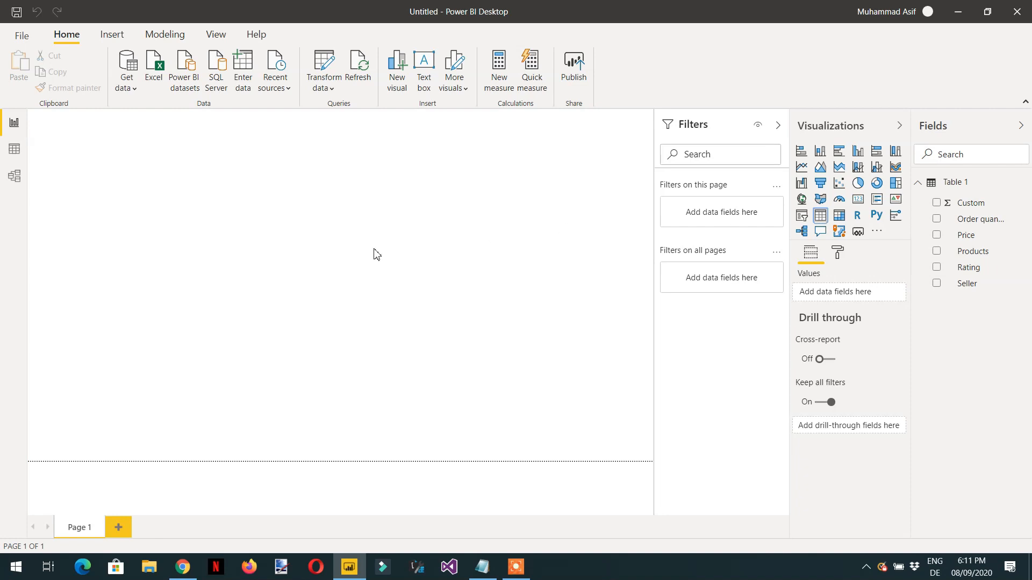
pyautogui.moveTo(168, 245); pyautogui.dragTo(649, 436)
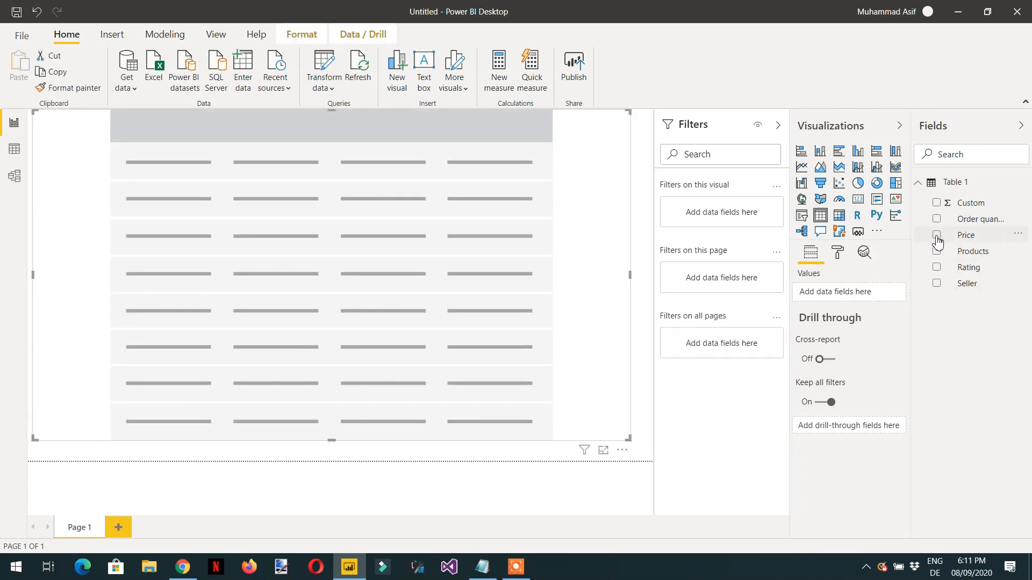
pyautogui.click(937, 252)
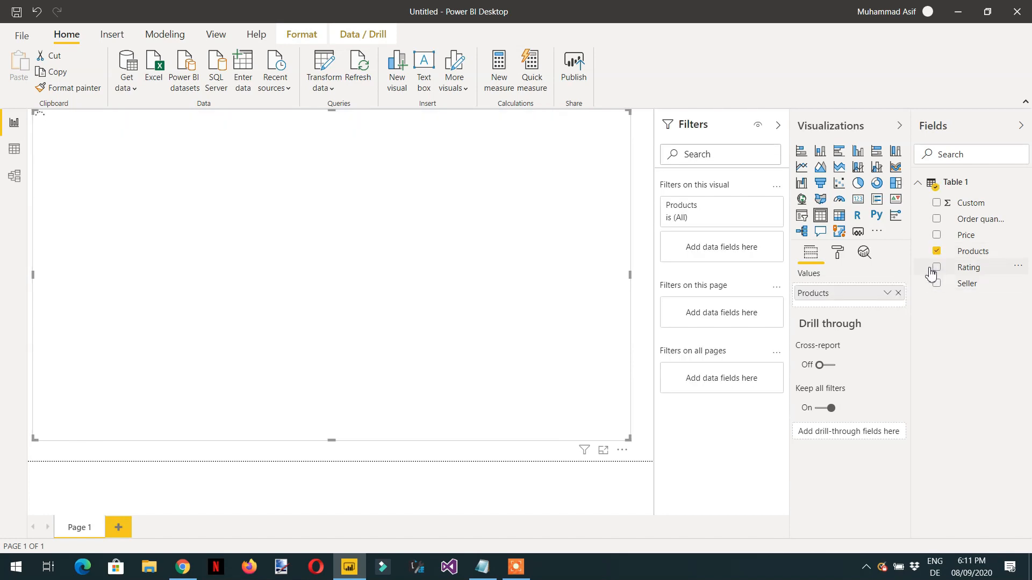
pyautogui.click(937, 236)
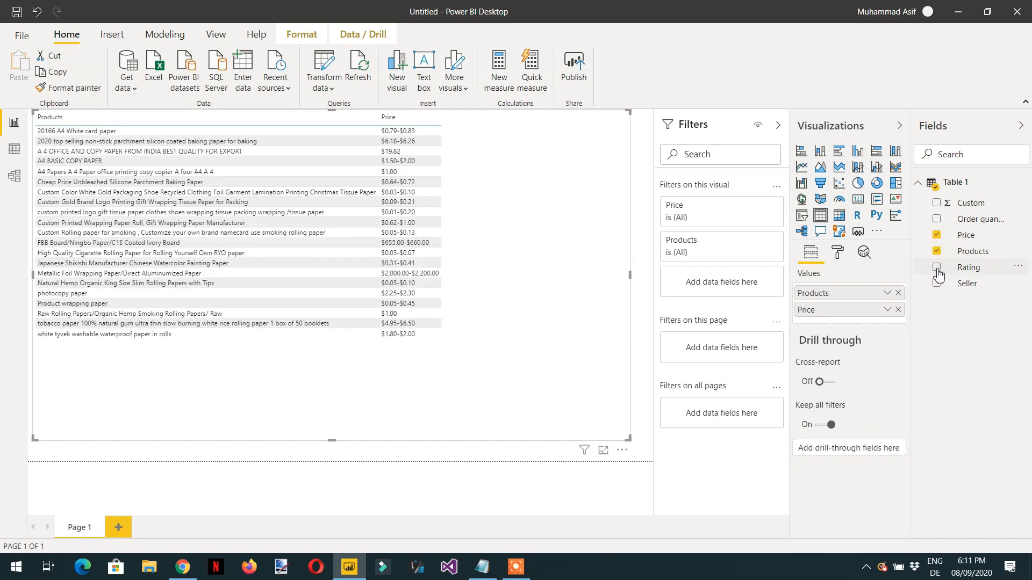
pyautogui.click(937, 204)
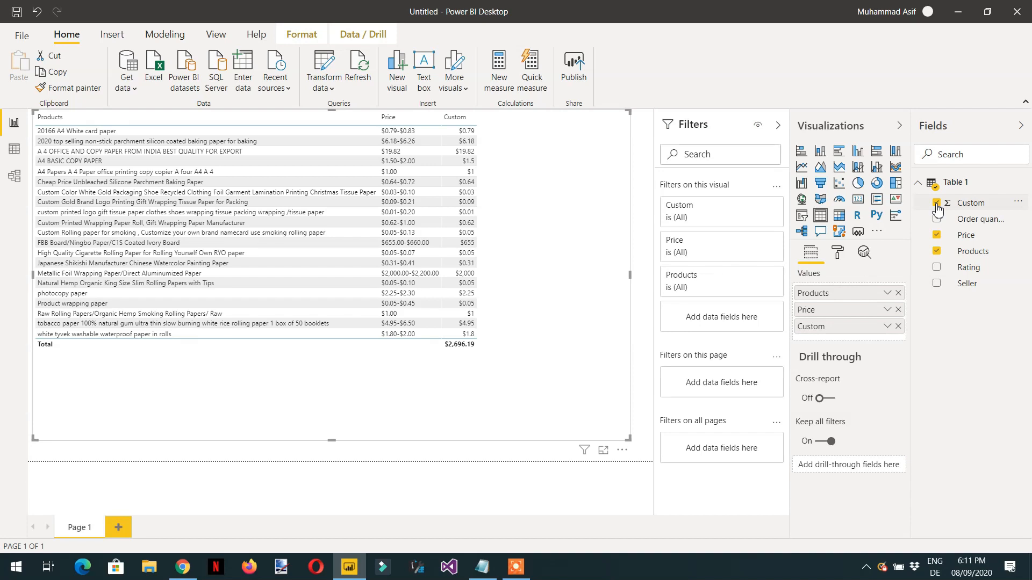
# Step: Rename the table visual's Custom value to Min price and add the Rating field to the table
pyautogui.click(888, 329)
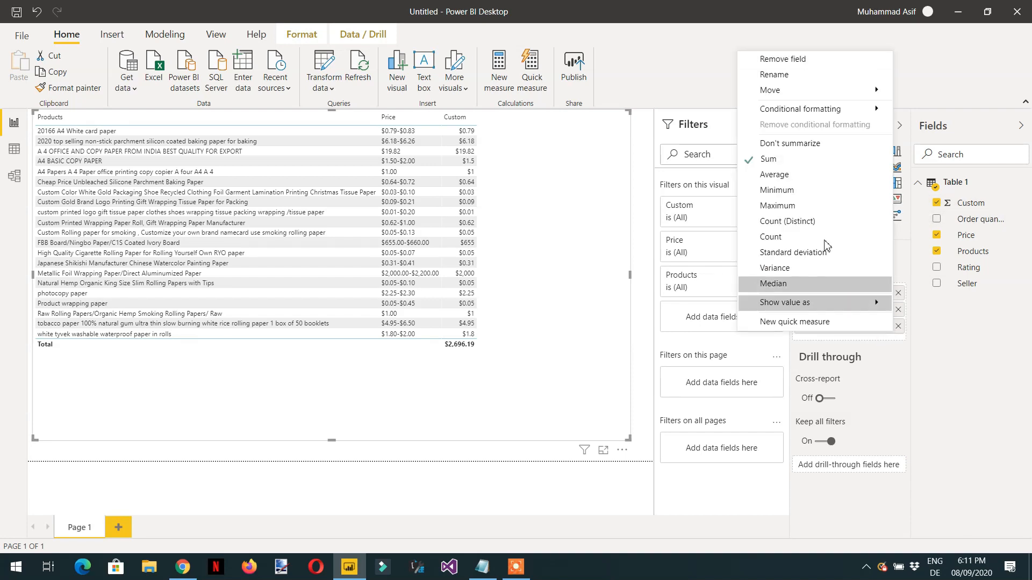
pyautogui.click(907, 363)
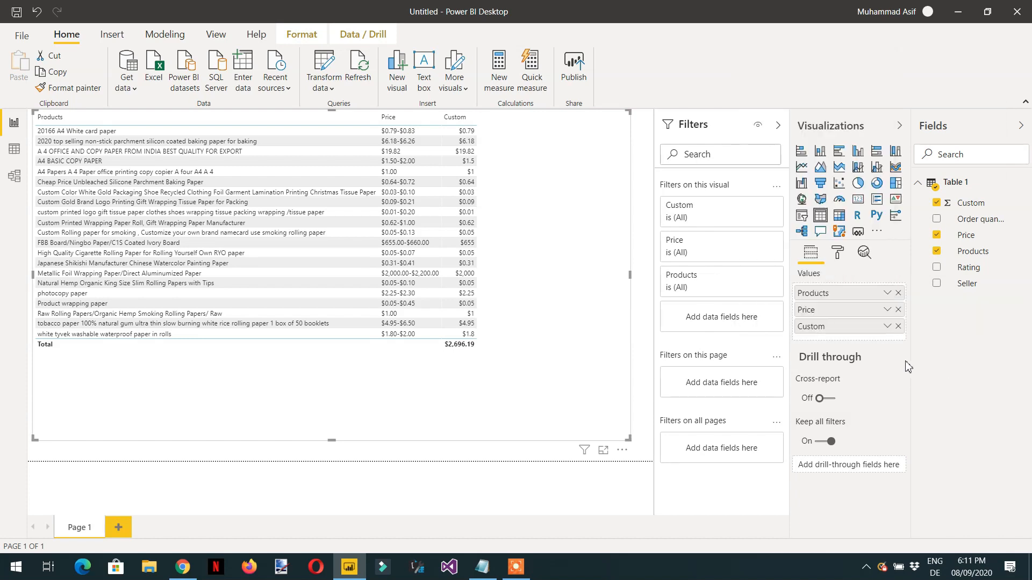
pyautogui.doubleClick(834, 326)
pyautogui.write('Min')
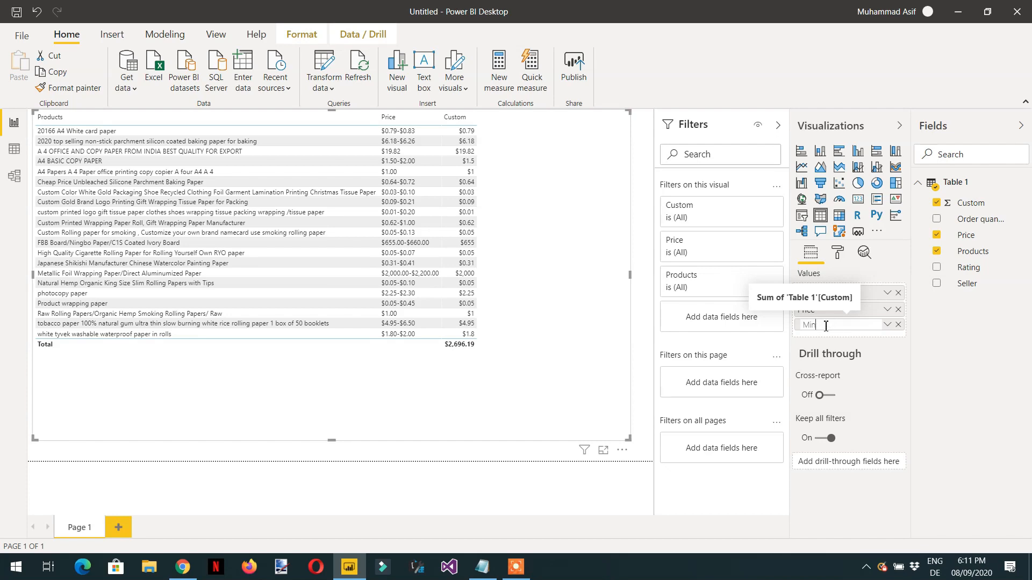
pyautogui.write('price')
pyautogui.press('Return')
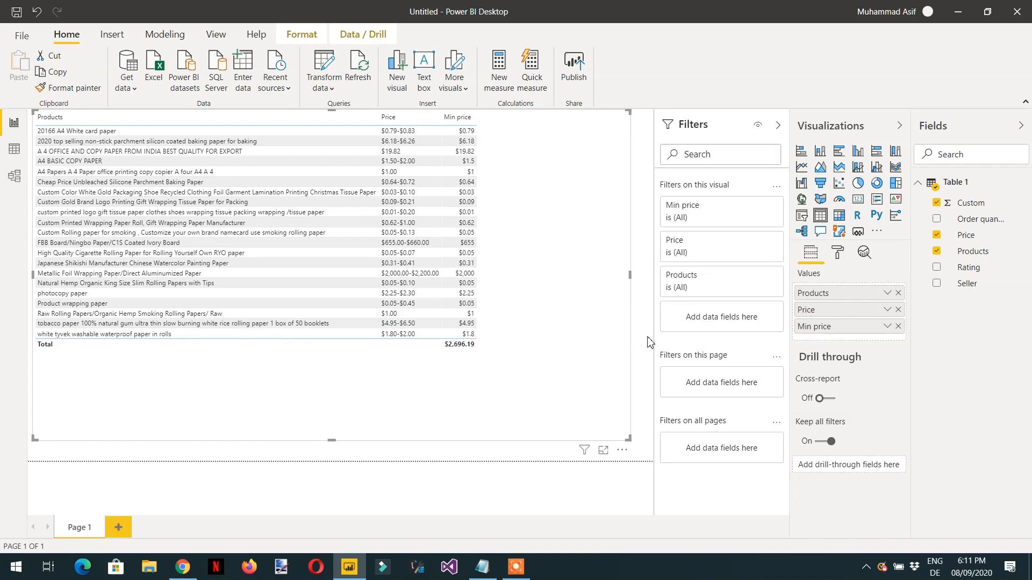
pyautogui.click(937, 268)
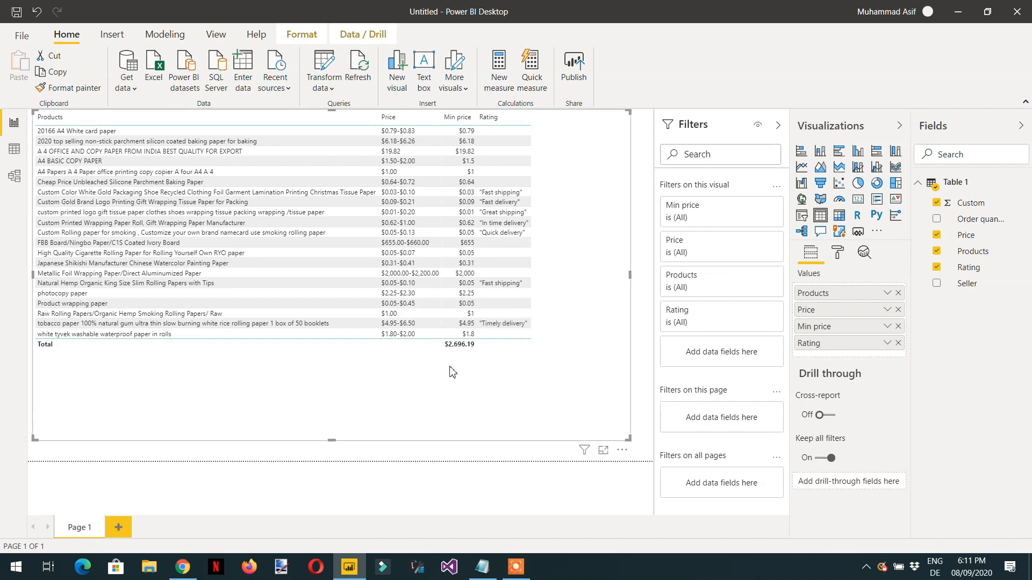
# Step: Set the table visual's grid text size to 13 pt and sort its rows by Min price in ascending order
pyautogui.click(839, 253)
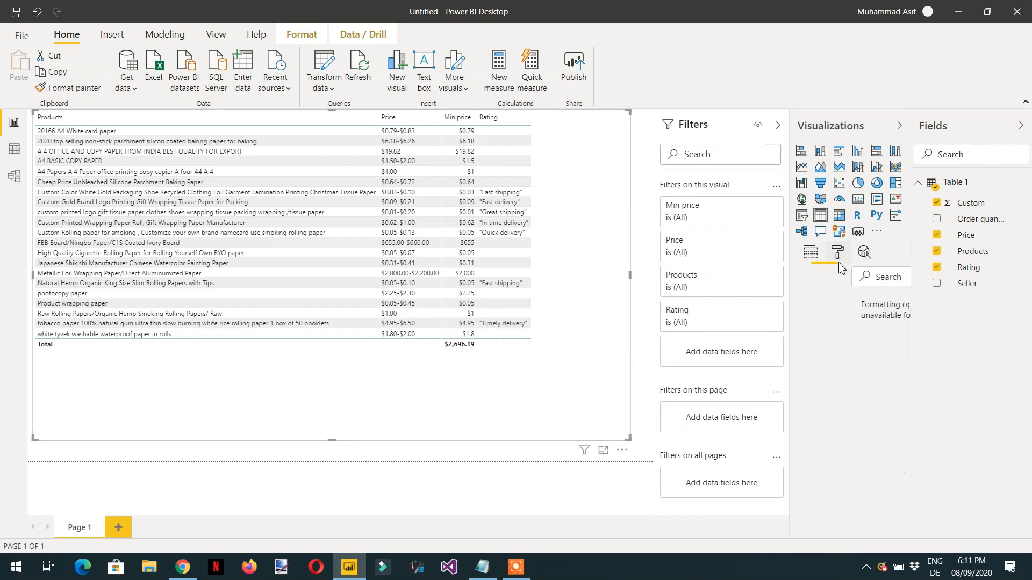
pyautogui.click(802, 350)
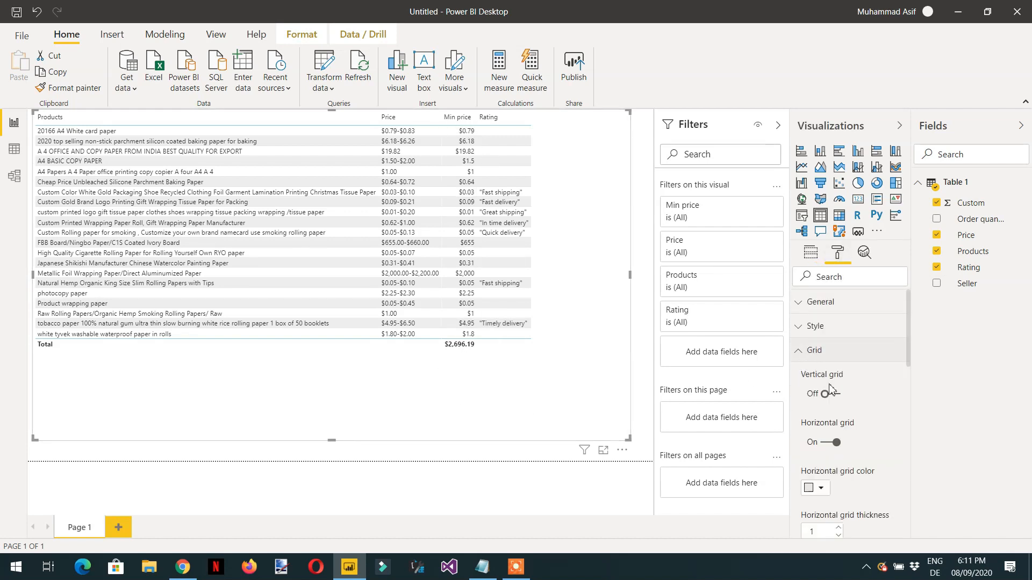
pyautogui.scroll(-5, 836, 408)
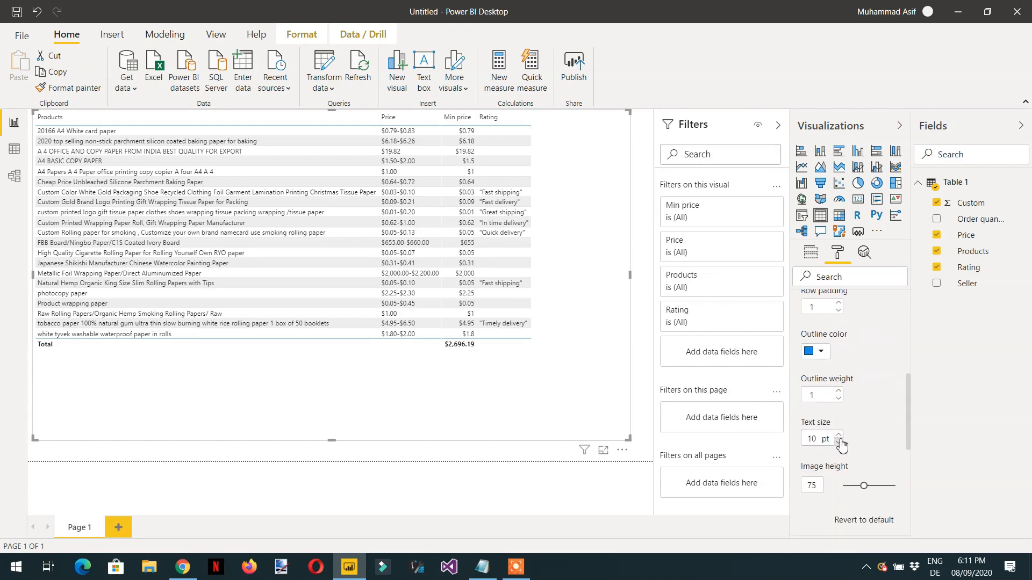
pyautogui.click(838, 435)
pyautogui.click(839, 435)
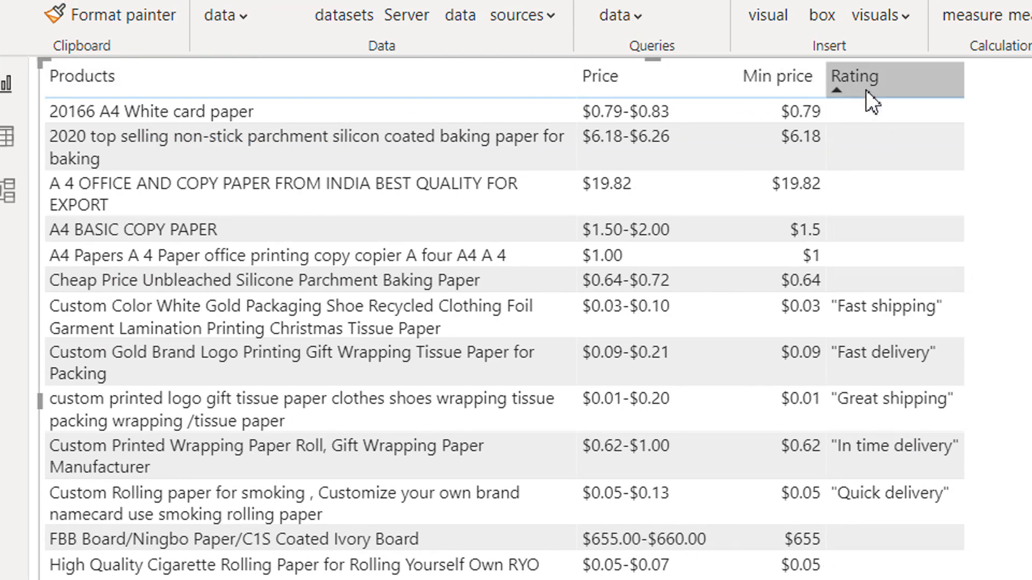
pyautogui.click(775, 89)
pyautogui.click(767, 90)
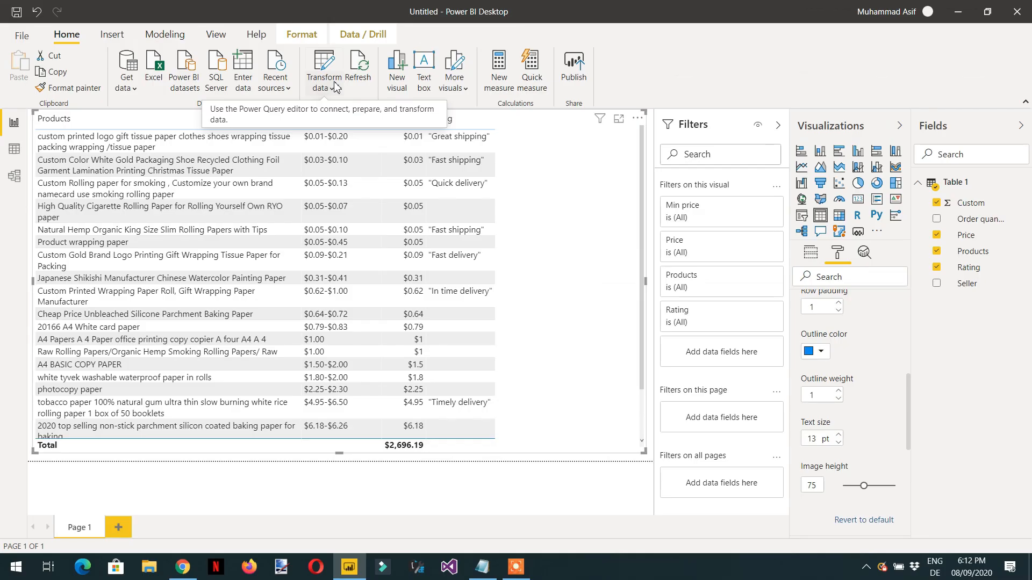
# Step: Open the query editor and create a new parameter named Products with the type Text
pyautogui.click(331, 90)
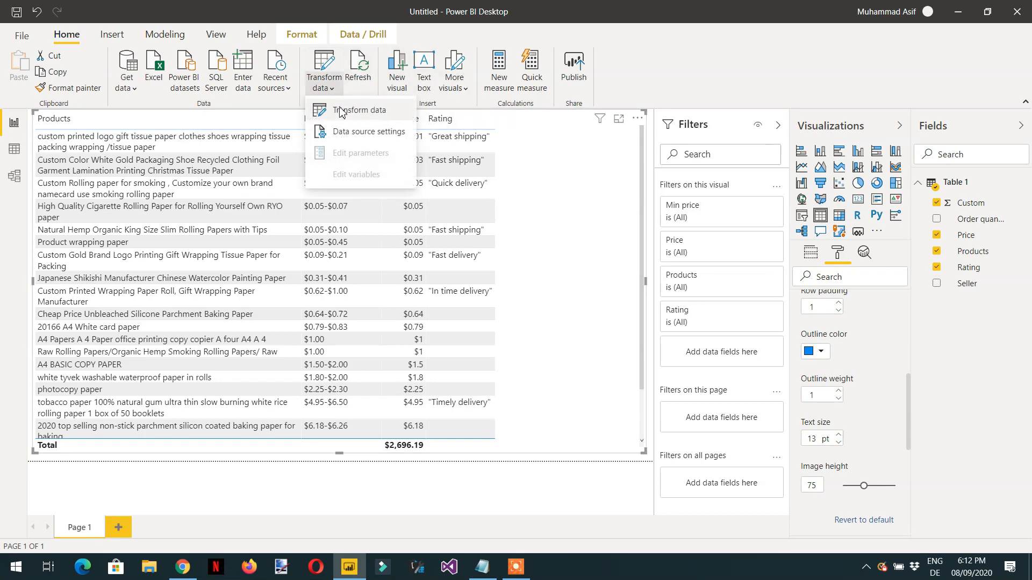
pyautogui.click(317, 108)
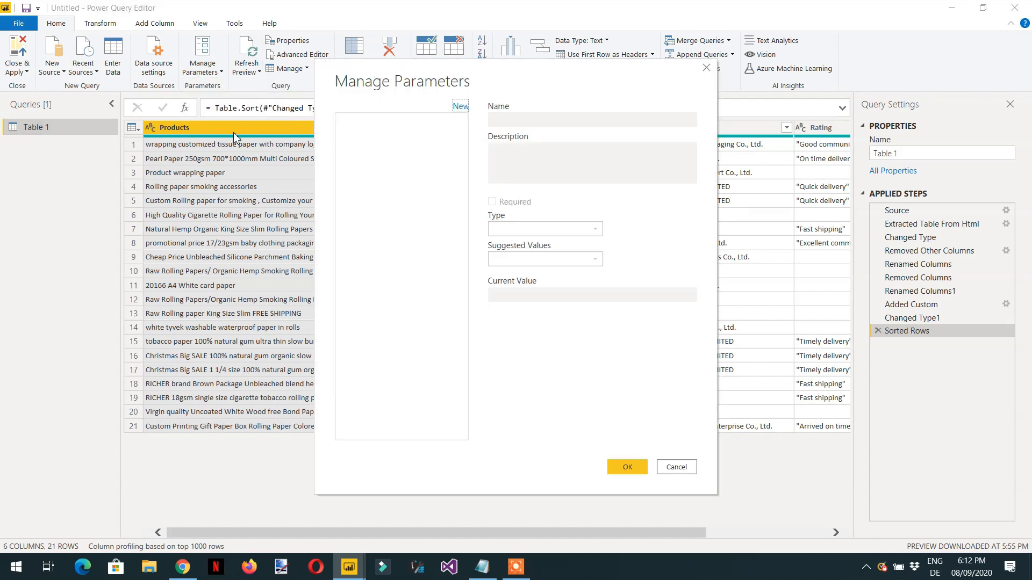
pyautogui.click(460, 107)
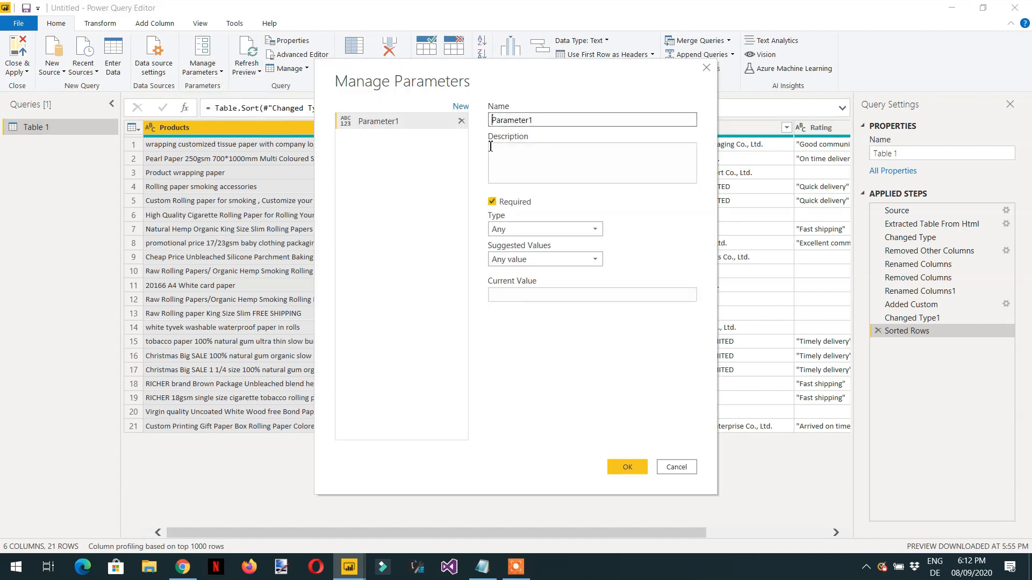
pyautogui.doubleClick(546, 119)
pyautogui.write('Products')
pyautogui.click(550, 235)
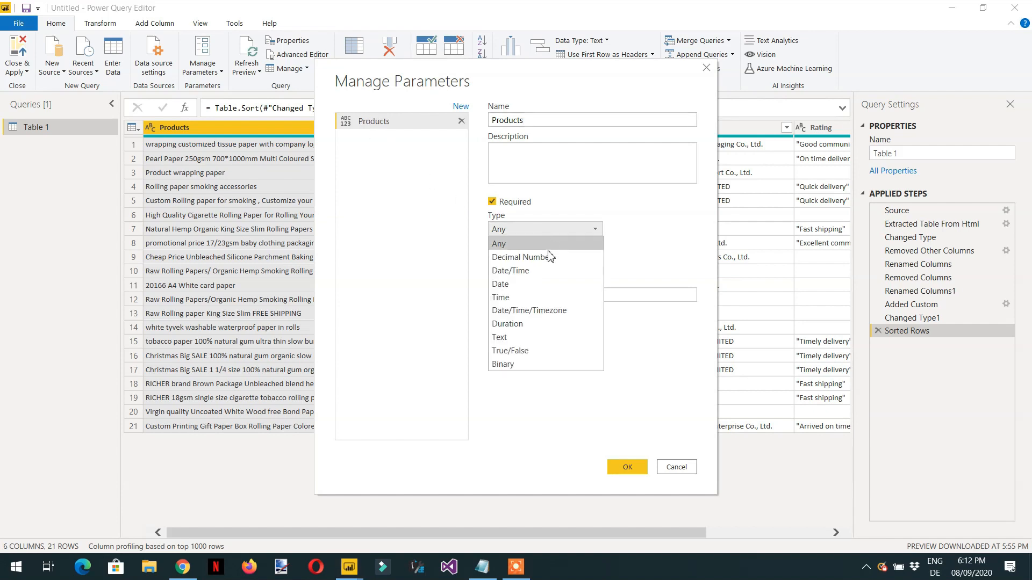
pyautogui.click(519, 337)
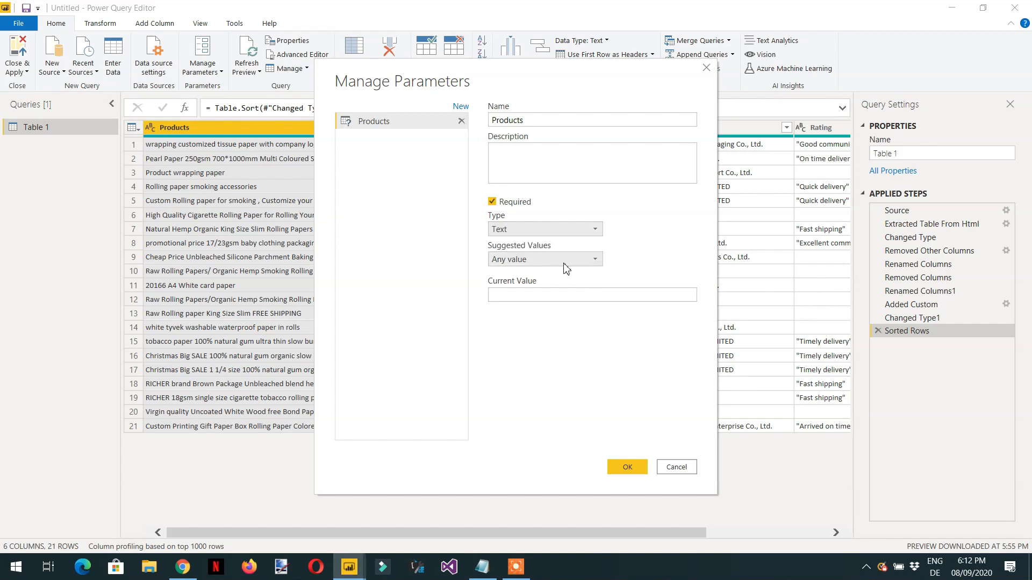
# Step: Set the Products parameter's suggested values to a list of values containing Mobile, Paper, Laptop and Watch
pyautogui.click(597, 260)
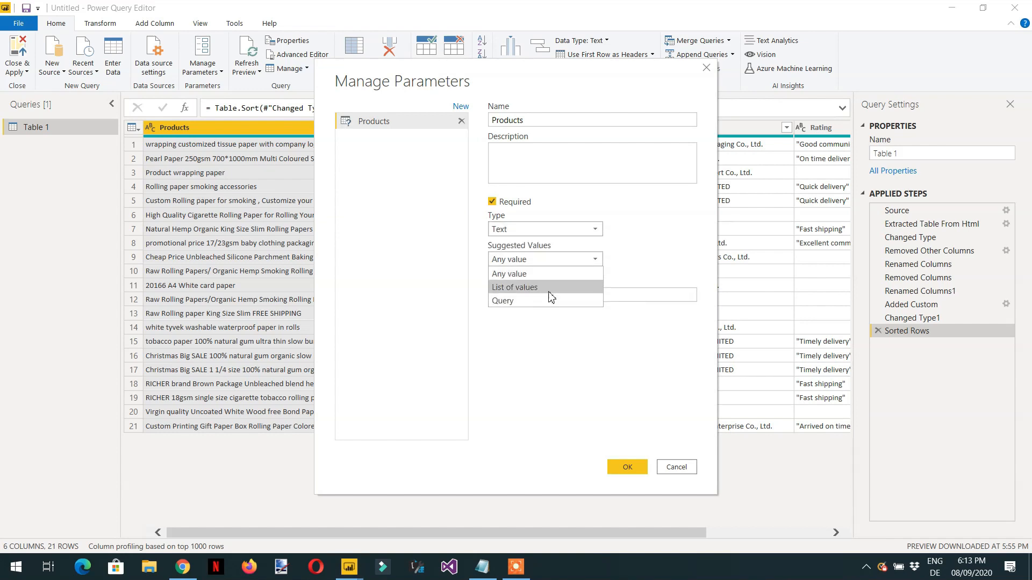
pyautogui.click(548, 288)
pyautogui.click(548, 293)
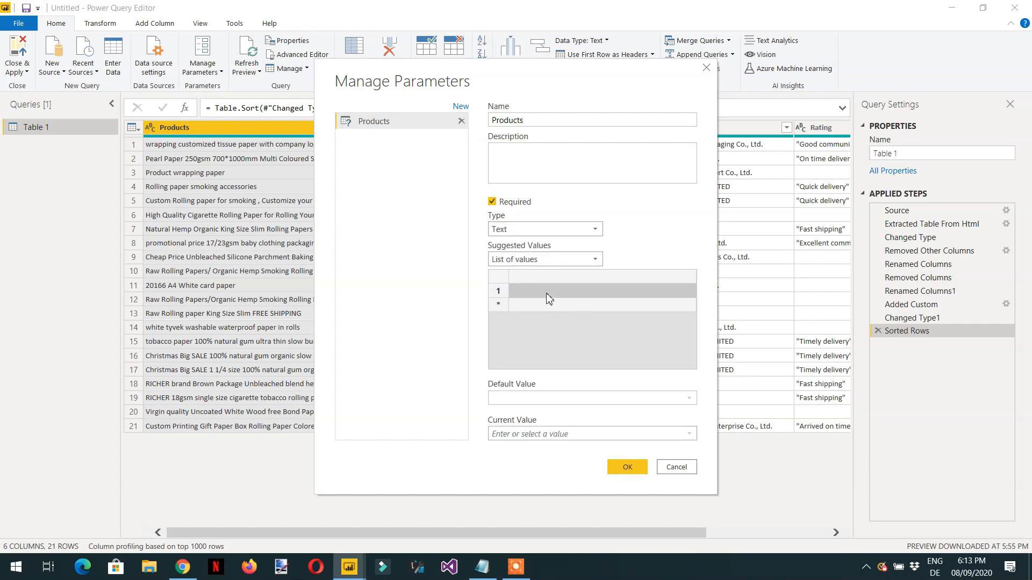
pyautogui.write('MOb')
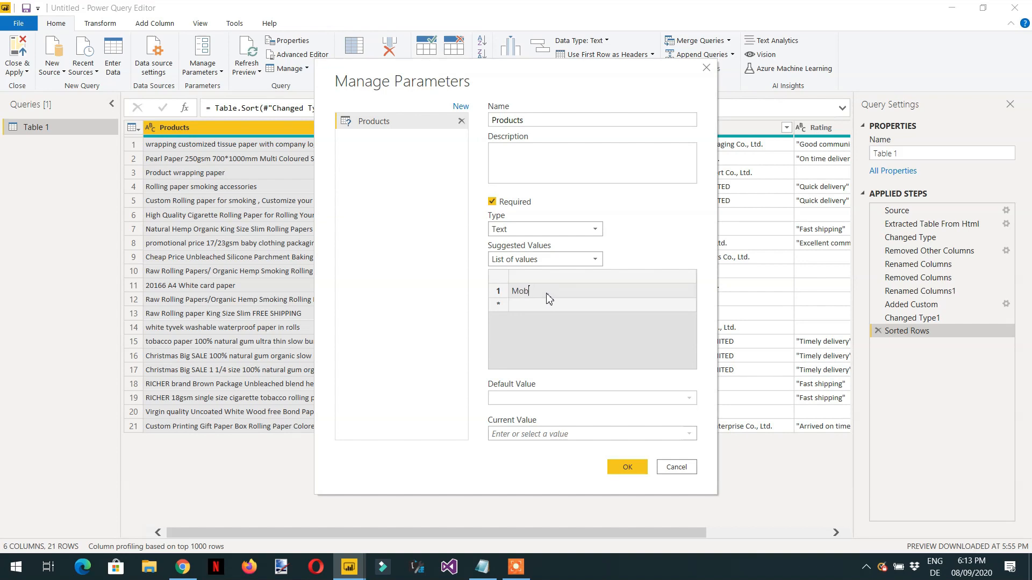
pyautogui.write('ile')
pyautogui.press('Return')
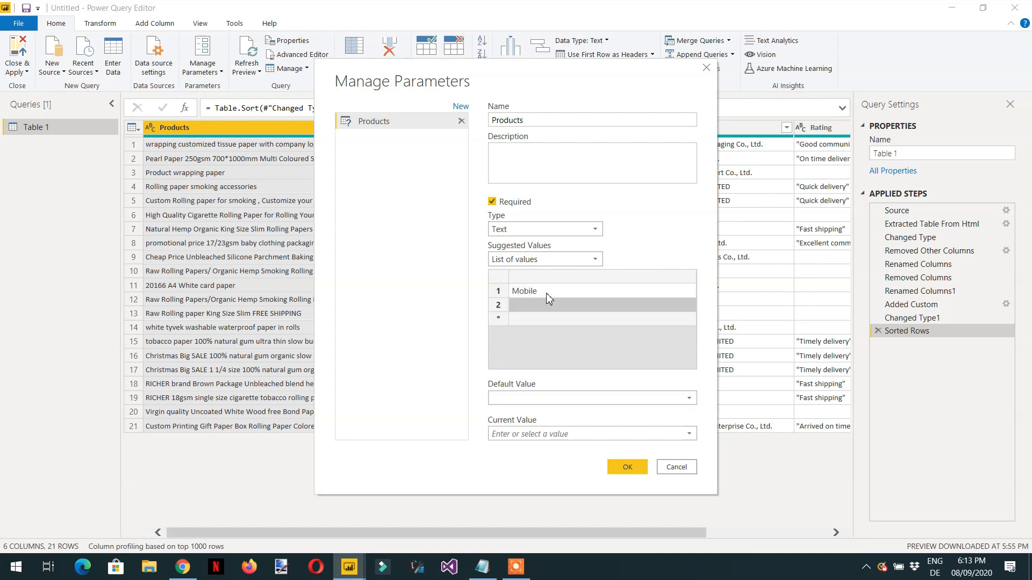
pyautogui.write('Paper')
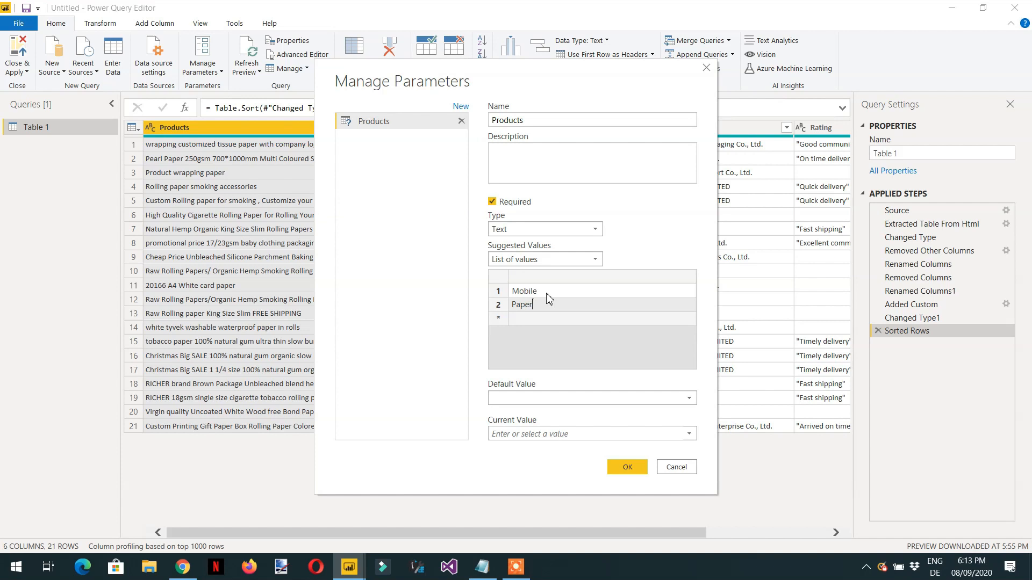
pyautogui.press('Return')
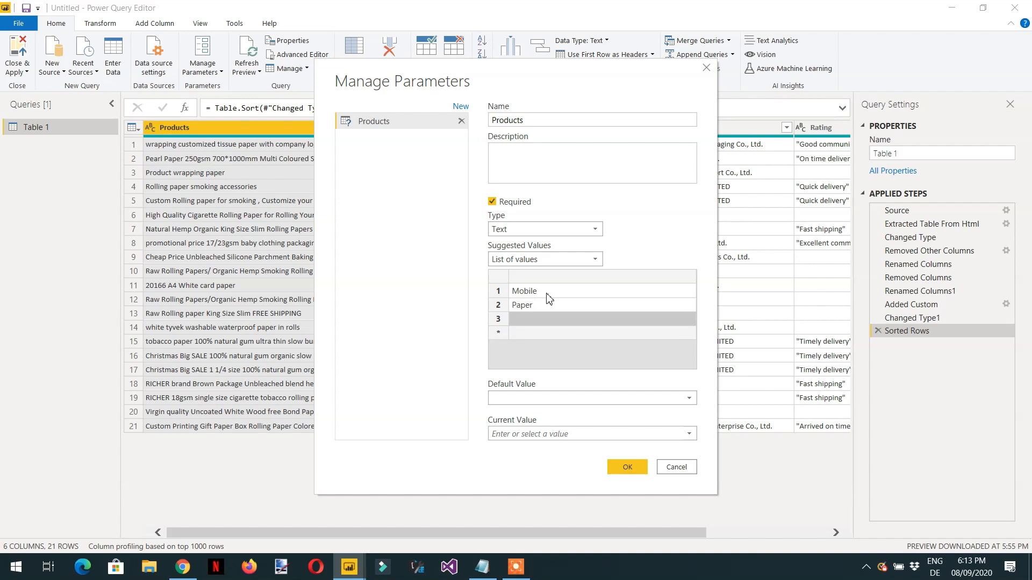
pyautogui.write('Laptop')
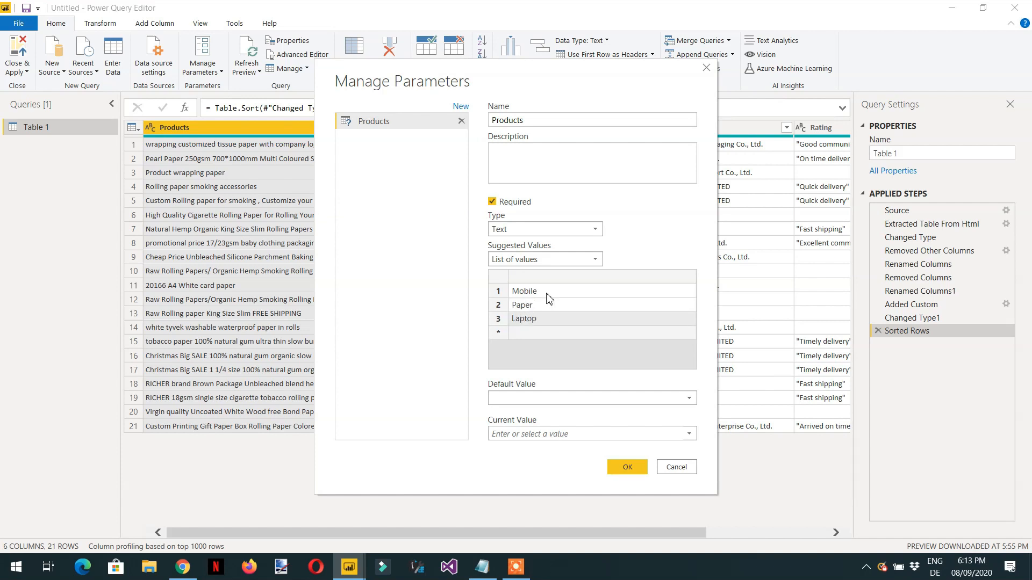
pyautogui.press('Return')
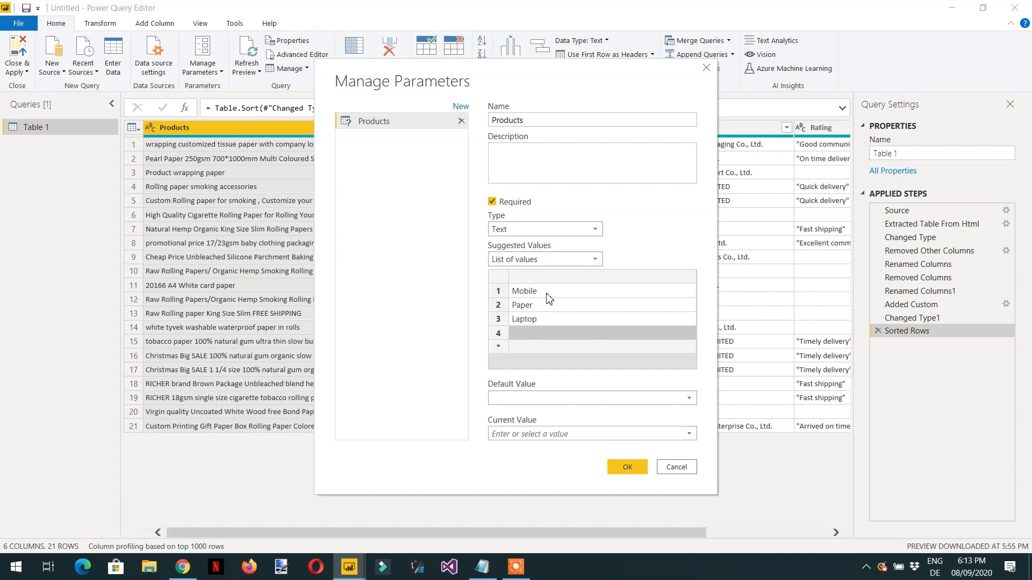
pyautogui.write('Watch')
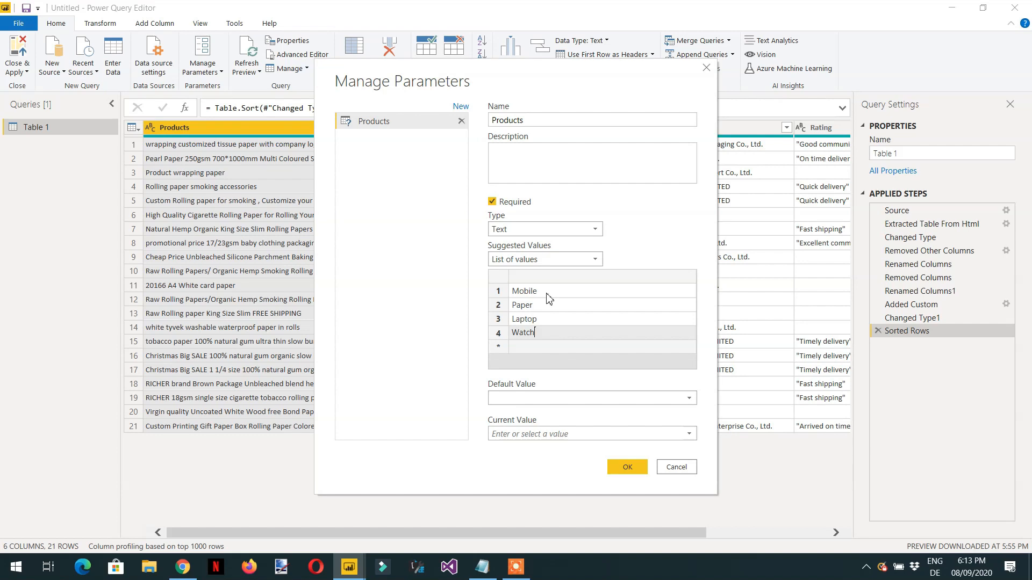
# Step: Choose Mobile as both the default and current value of the Products parameter and create it
pyautogui.click(688, 399)
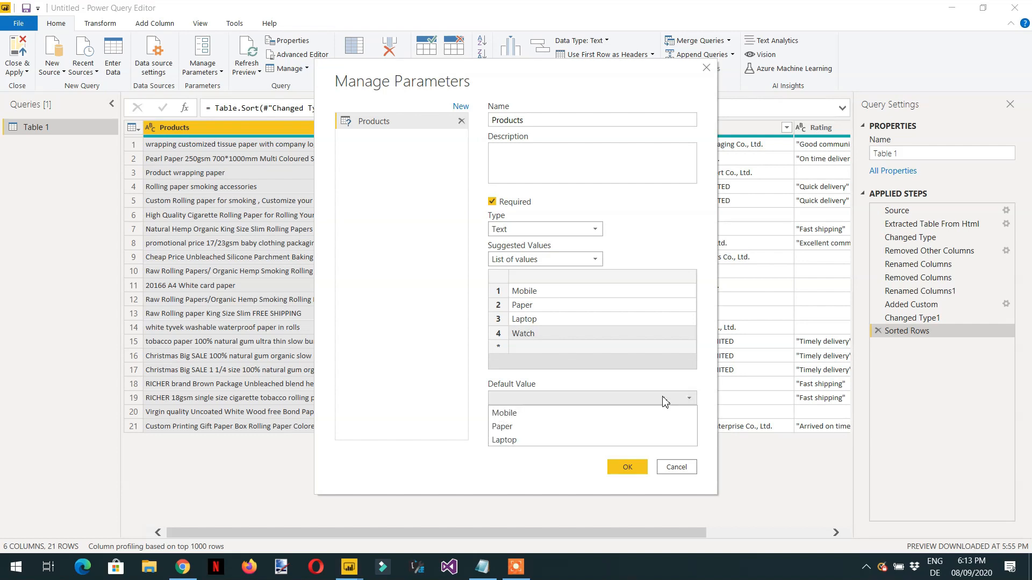
pyautogui.click(526, 414)
pyautogui.click(689, 433)
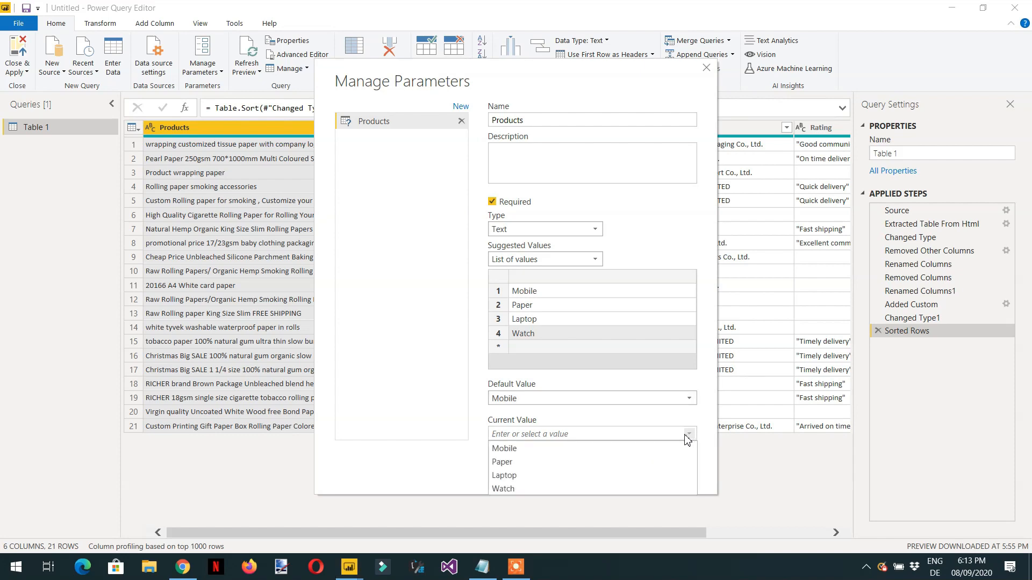
pyautogui.click(560, 450)
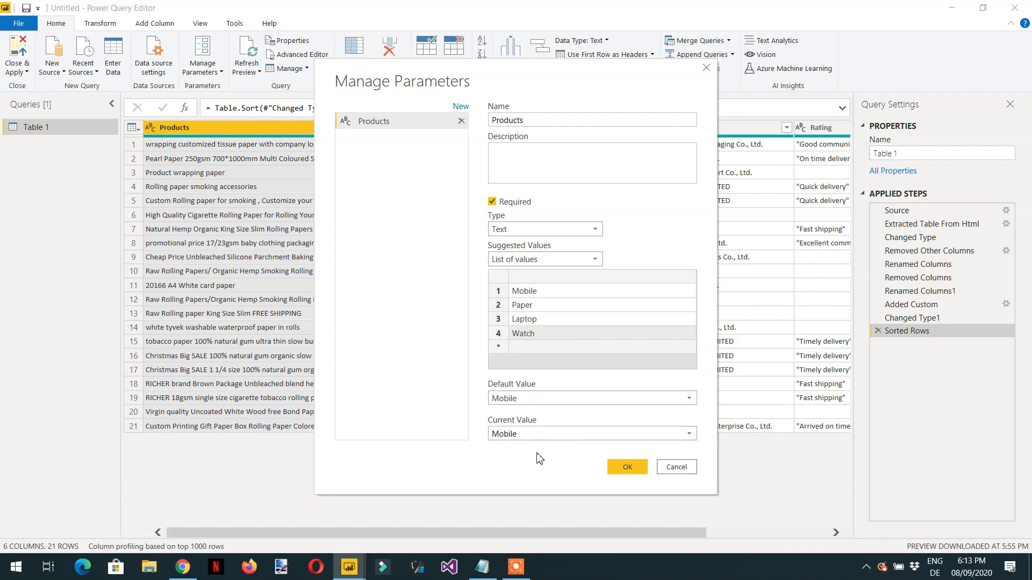
pyautogui.click(628, 471)
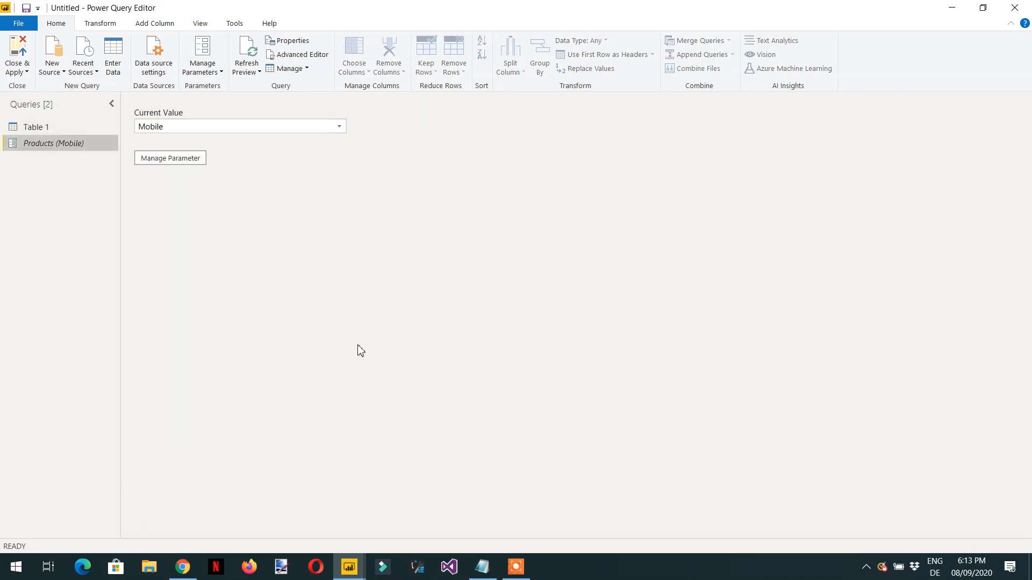
# Step: Rename the Products parameter in the queries list as fnProducts
pyautogui.doubleClick(42, 144)
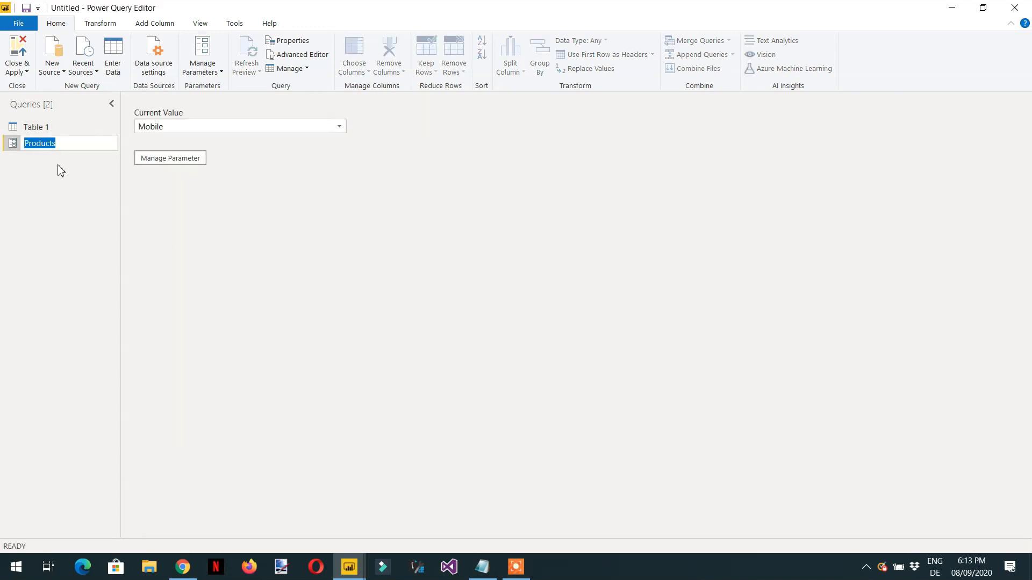
pyautogui.press('Home')
pyautogui.write('fn')
pyautogui.press('Return')
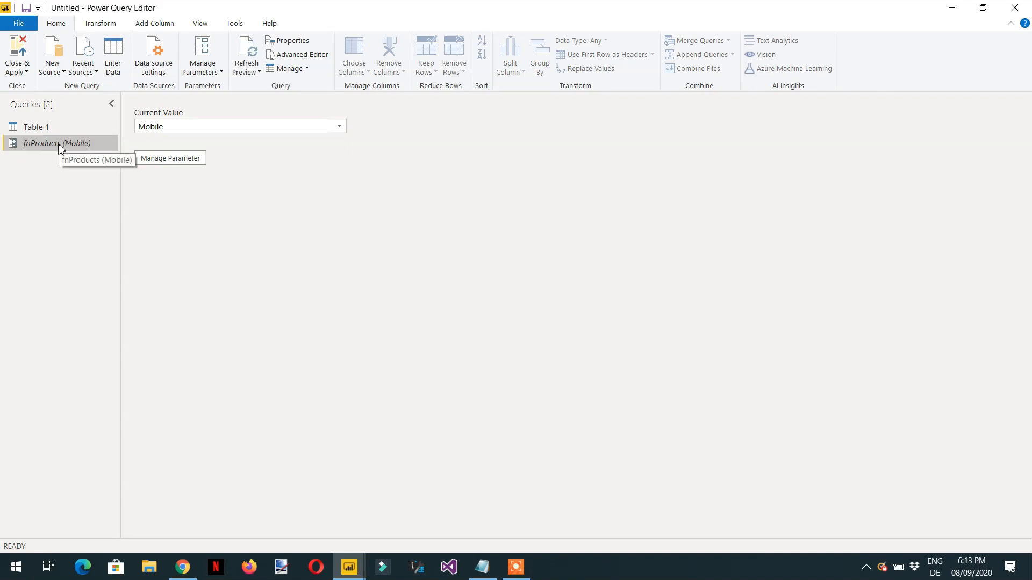
pyautogui.doubleClick(59, 145)
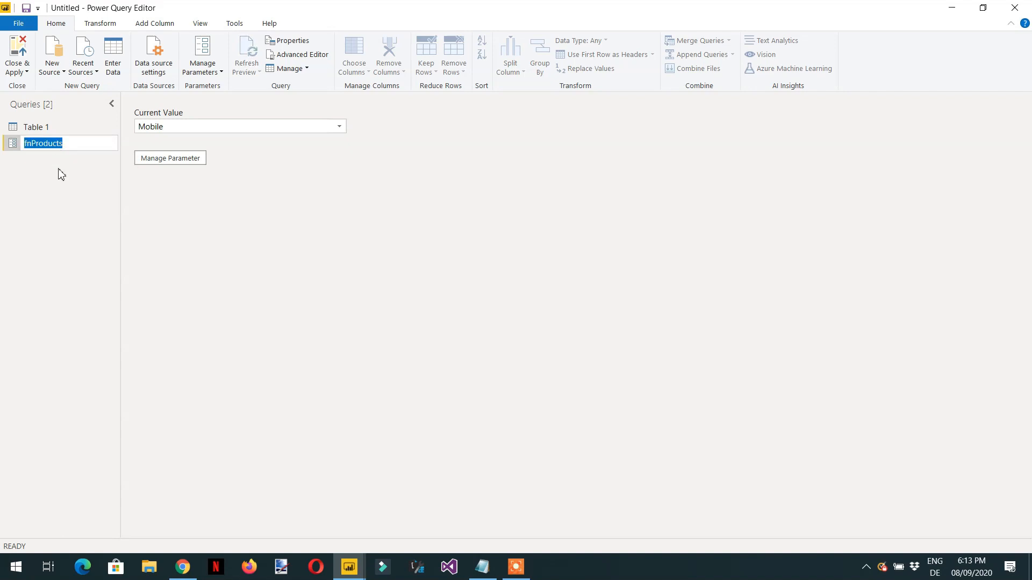
# Step: In Table 1's query code, replace the search word paper in the source URL with a concatenated reference, & fnProducts, outside the quoted text
pyautogui.click(43, 130)
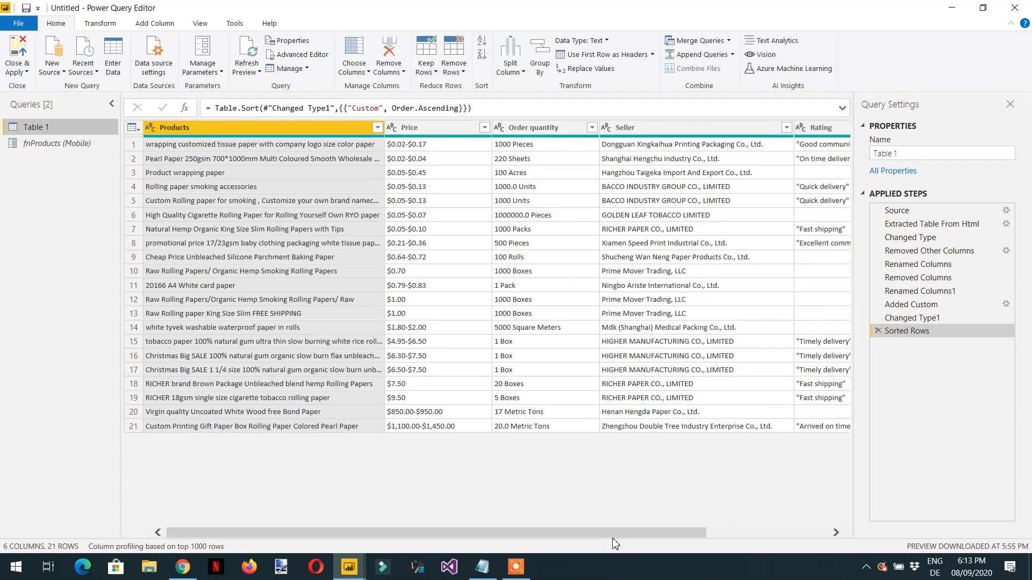
pyautogui.moveTo(613, 539); pyautogui.dragTo(725, 529)
pyautogui.click(203, 27)
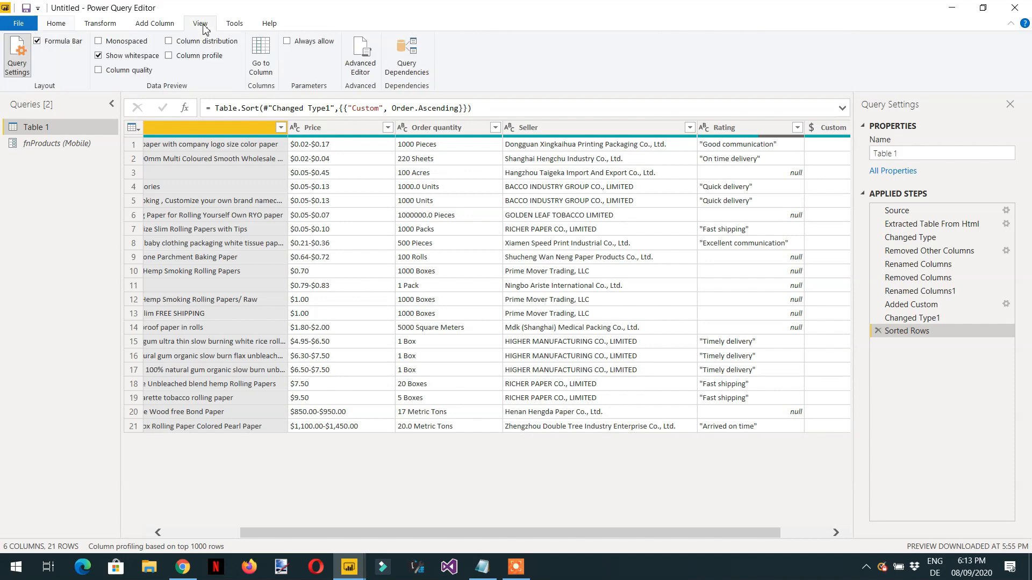
pyautogui.click(360, 69)
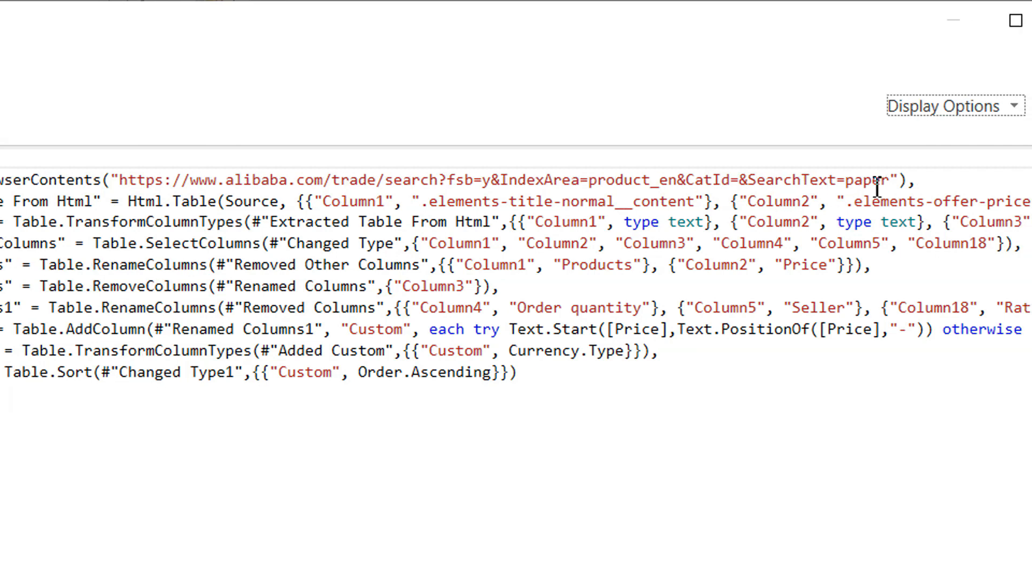
pyautogui.click(848, 180)
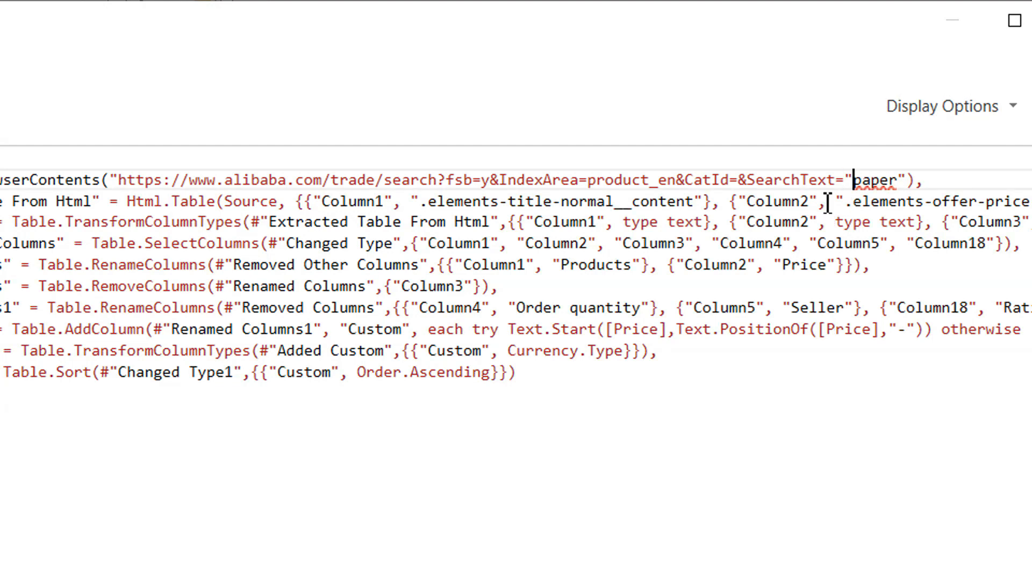
pyautogui.write('" &')
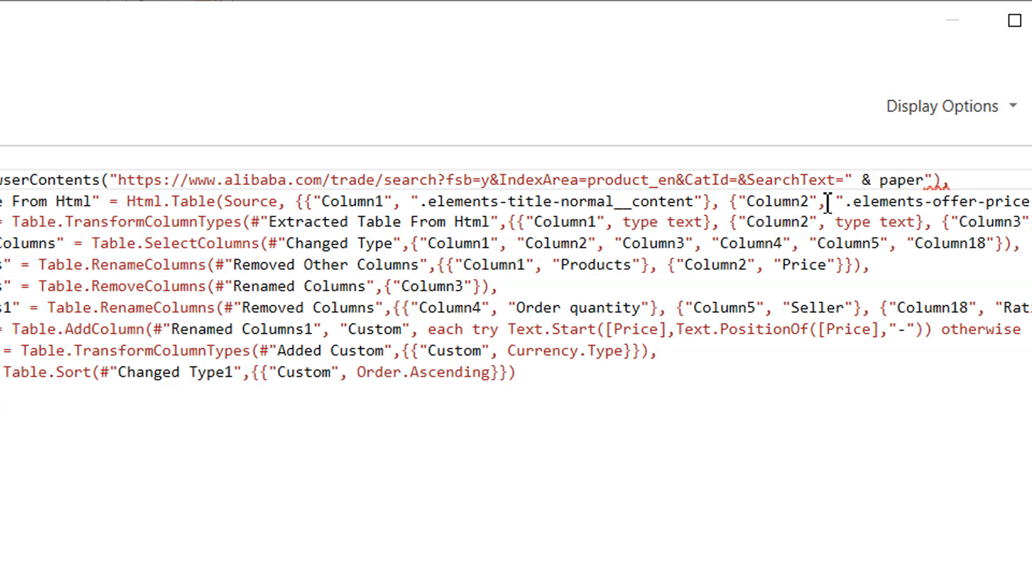
pyautogui.moveTo(934, 180); pyautogui.dragTo(891, 183)
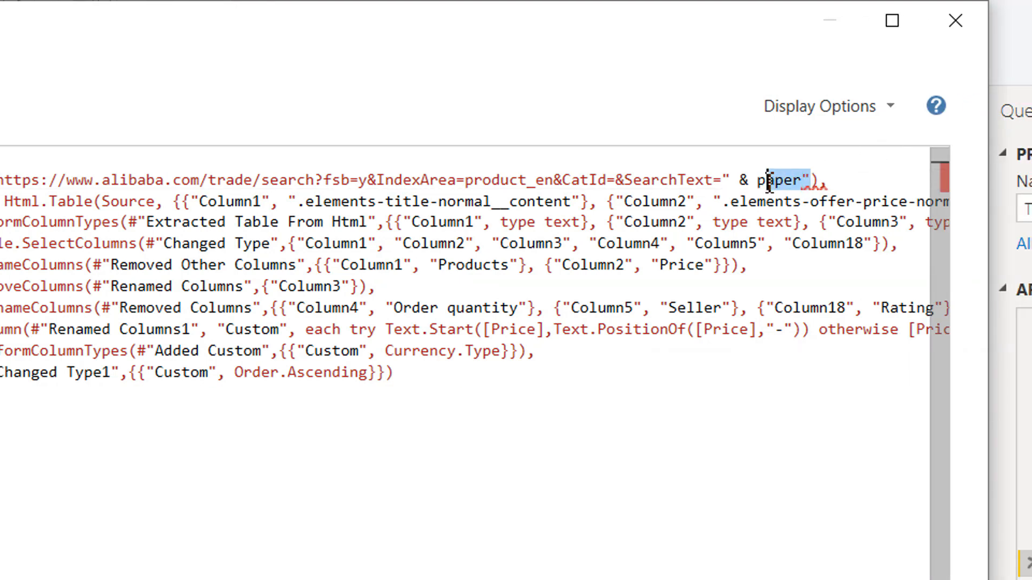
pyautogui.moveTo(769, 183); pyautogui.dragTo(758, 181)
pyautogui.write('fnProducts')
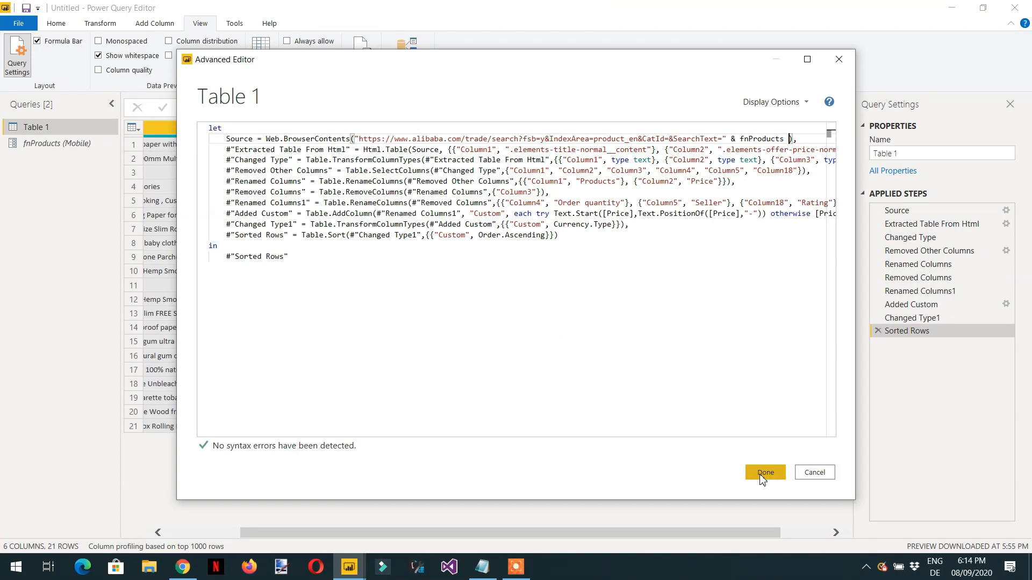
pyautogui.click(840, 492)
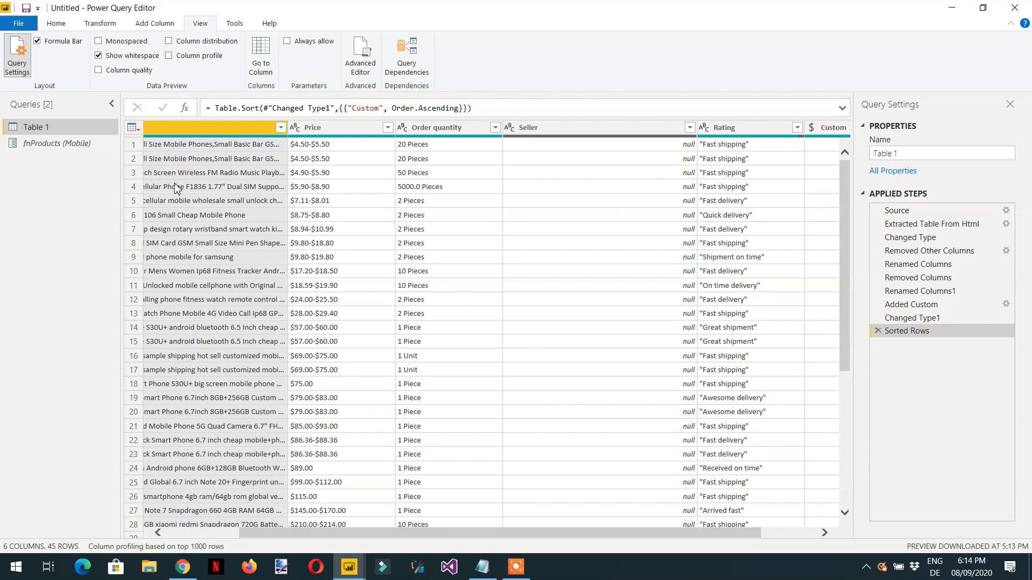
# Step: Apply the parameterized query changes and close the query editor to reload the report table
pyautogui.click(54, 24)
pyautogui.click(27, 75)
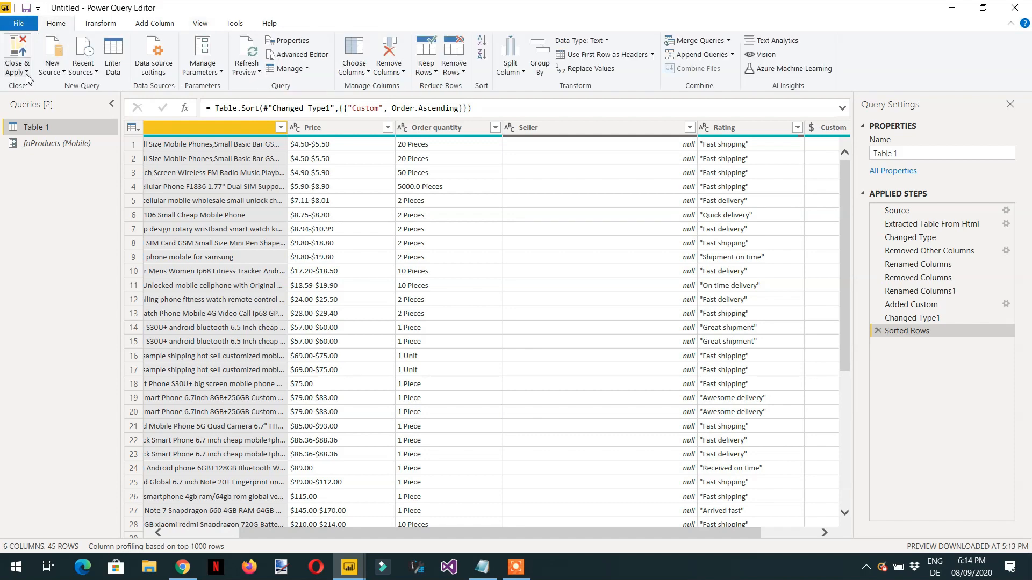
pyautogui.click(34, 87)
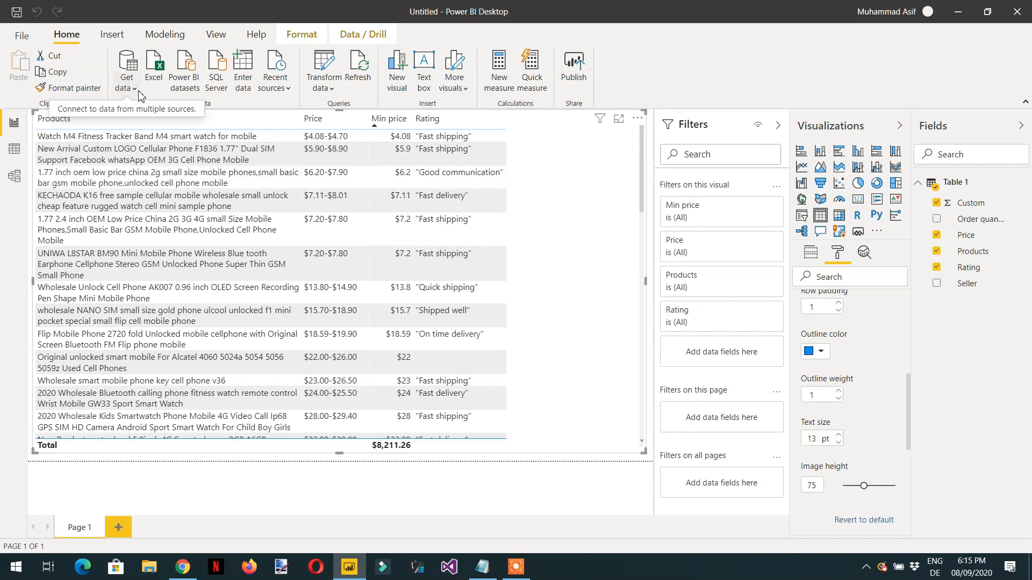
# Step: Change the fnProducts parameter to Laptop and confirm it so the report table uses that search word
pyautogui.click(332, 92)
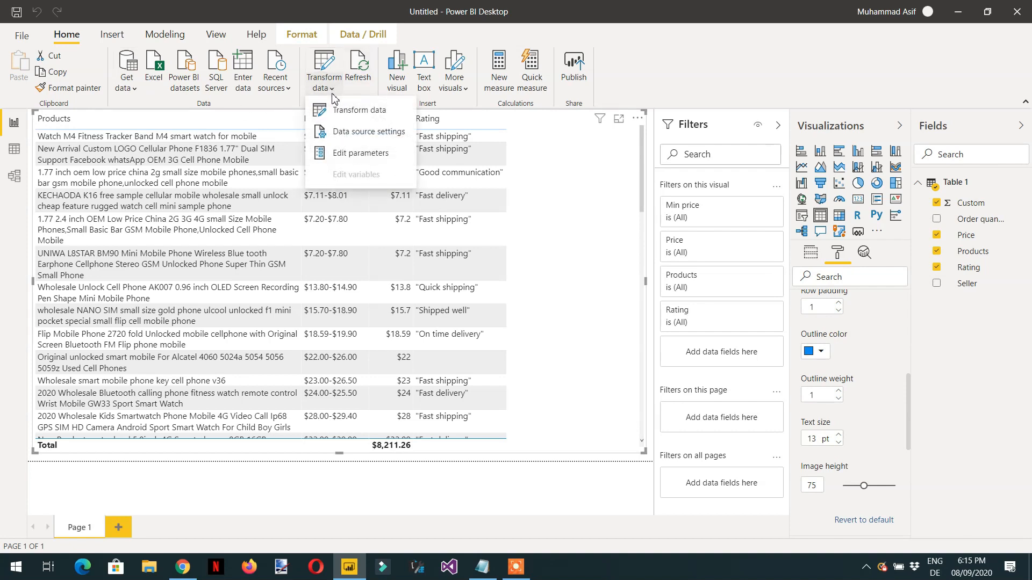
pyautogui.click(361, 154)
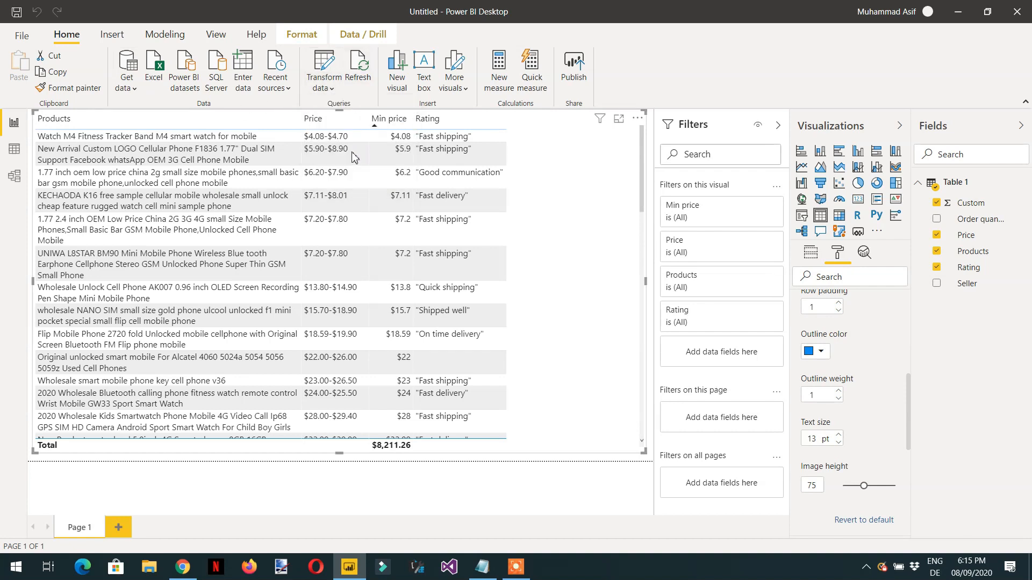
pyautogui.click(508, 278)
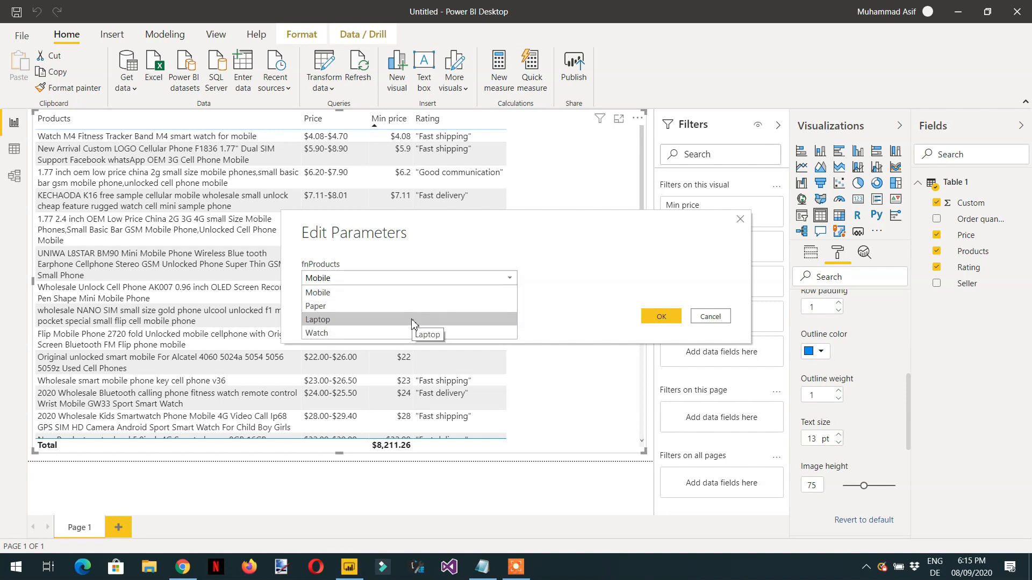
pyautogui.click(415, 319)
pyautogui.click(661, 316)
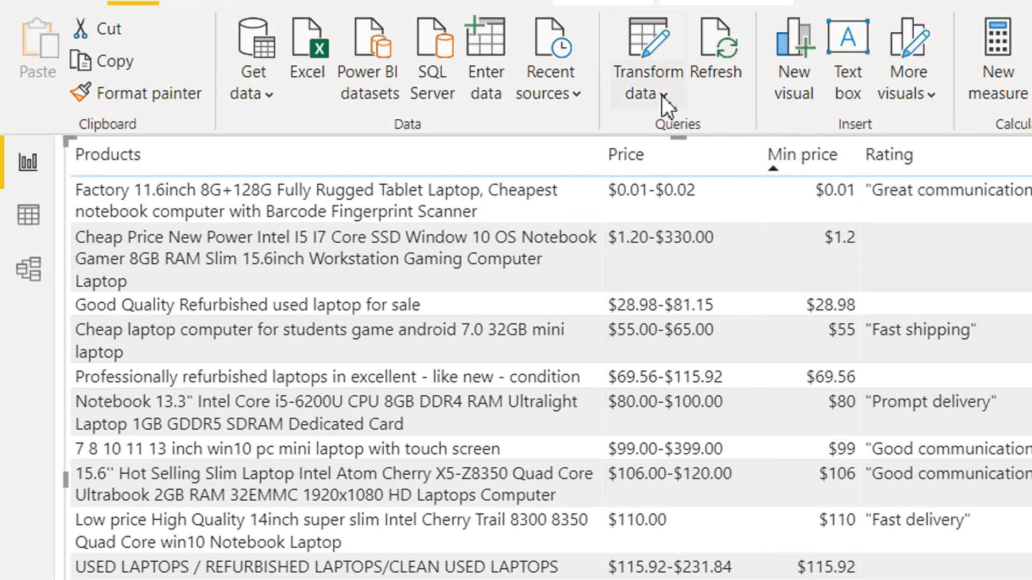
# Step: Set the fnProducts query parameter to Watch and confirm the parameter edit
pyautogui.click(662, 96)
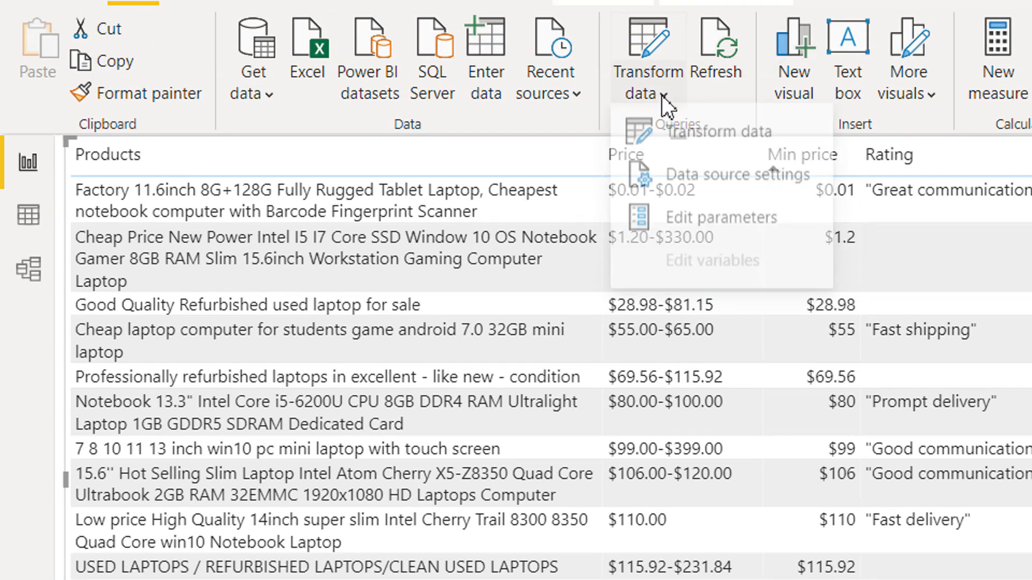
pyautogui.click(699, 222)
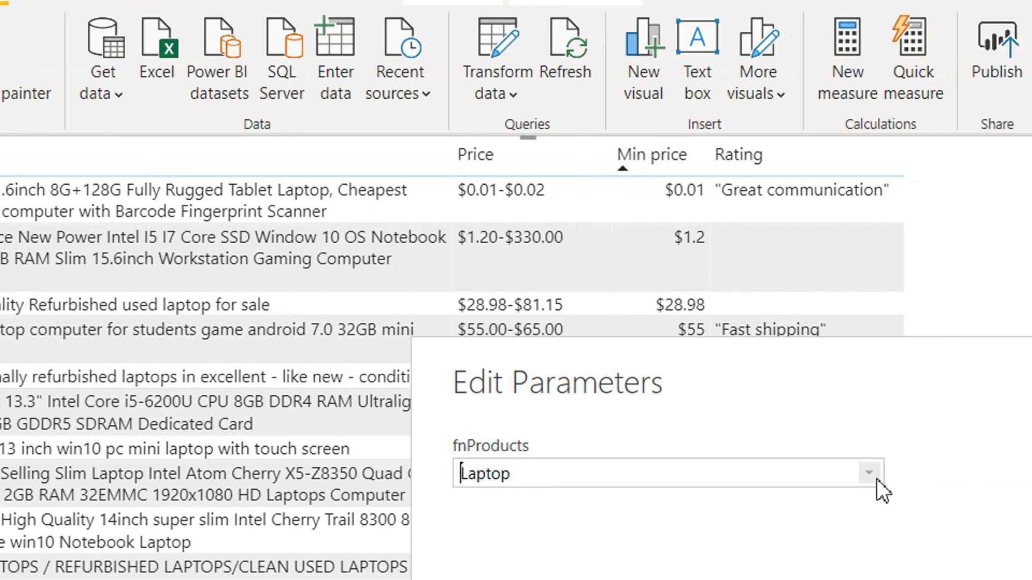
pyautogui.click(869, 473)
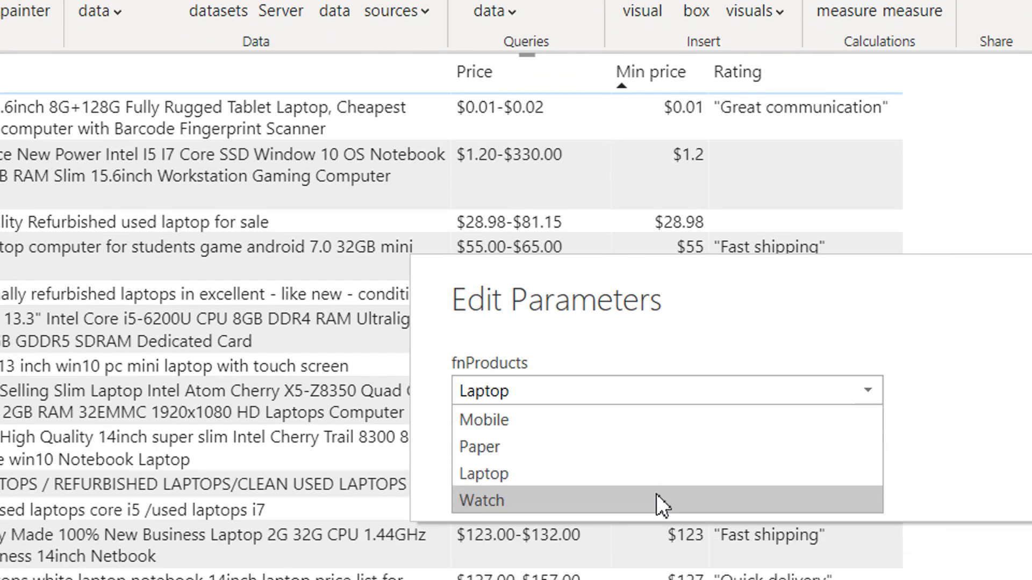
pyautogui.click(656, 494)
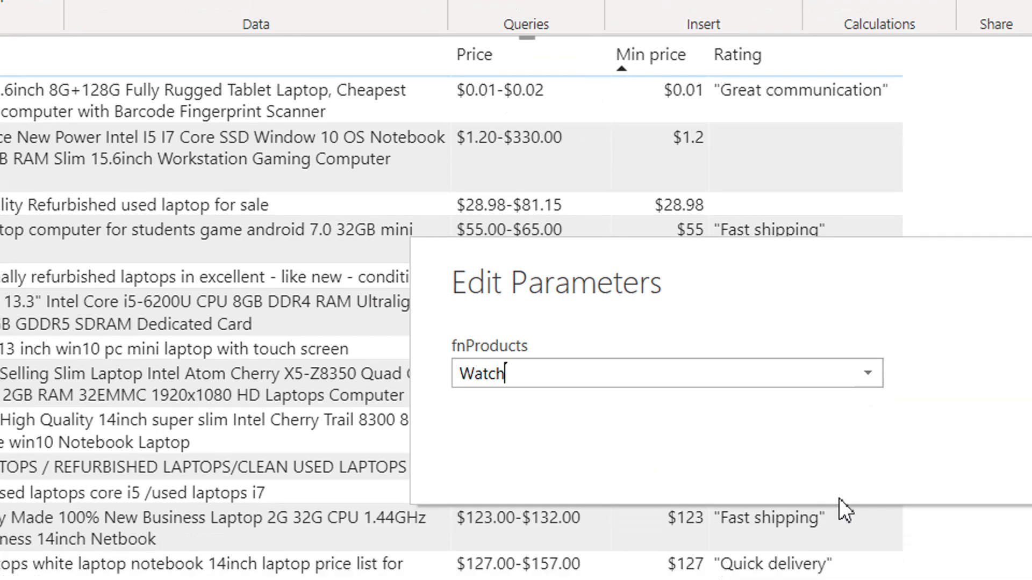
pyautogui.click(876, 437)
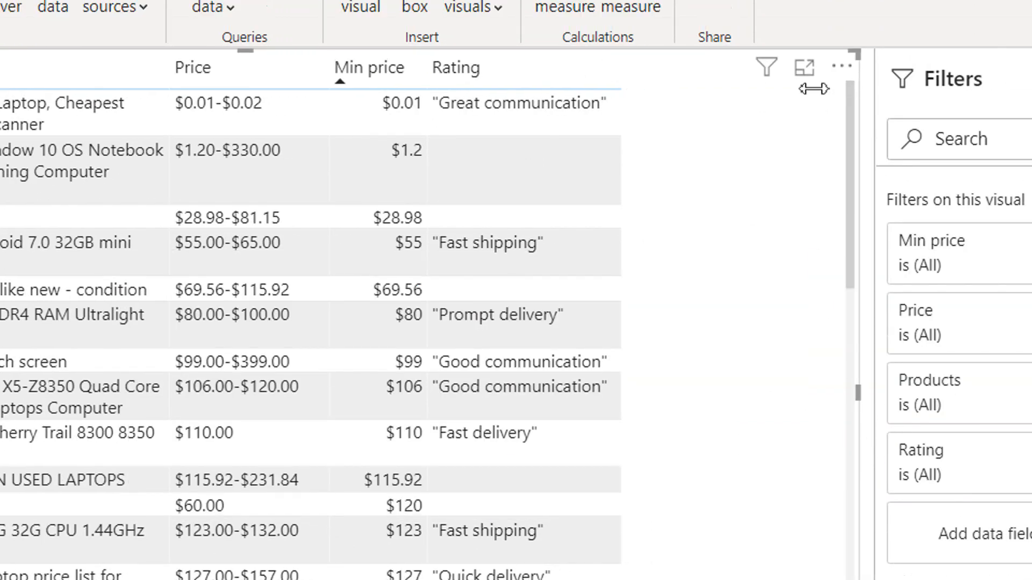